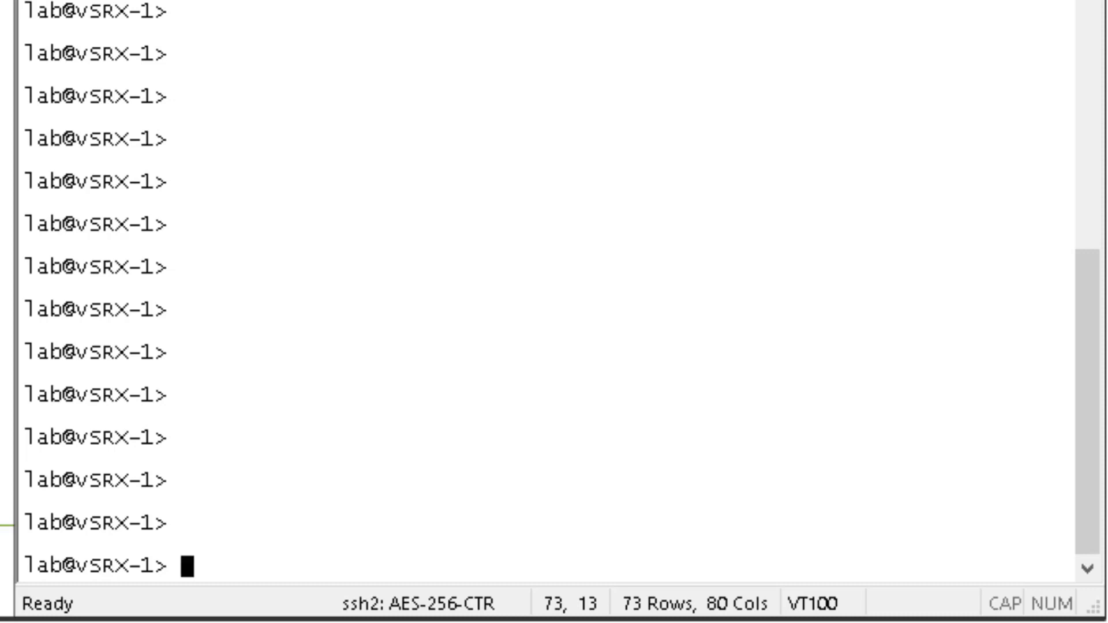
Run "show security flow status" on vSRX-1 to check the current forwarding modes.
type("show security flow s")
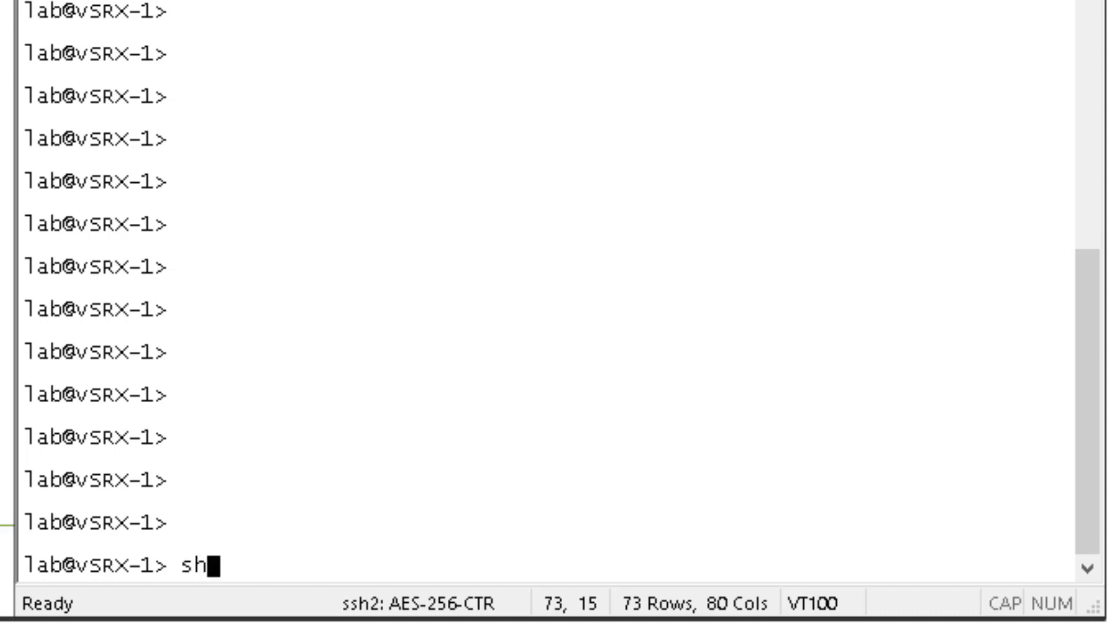
type("tatus")
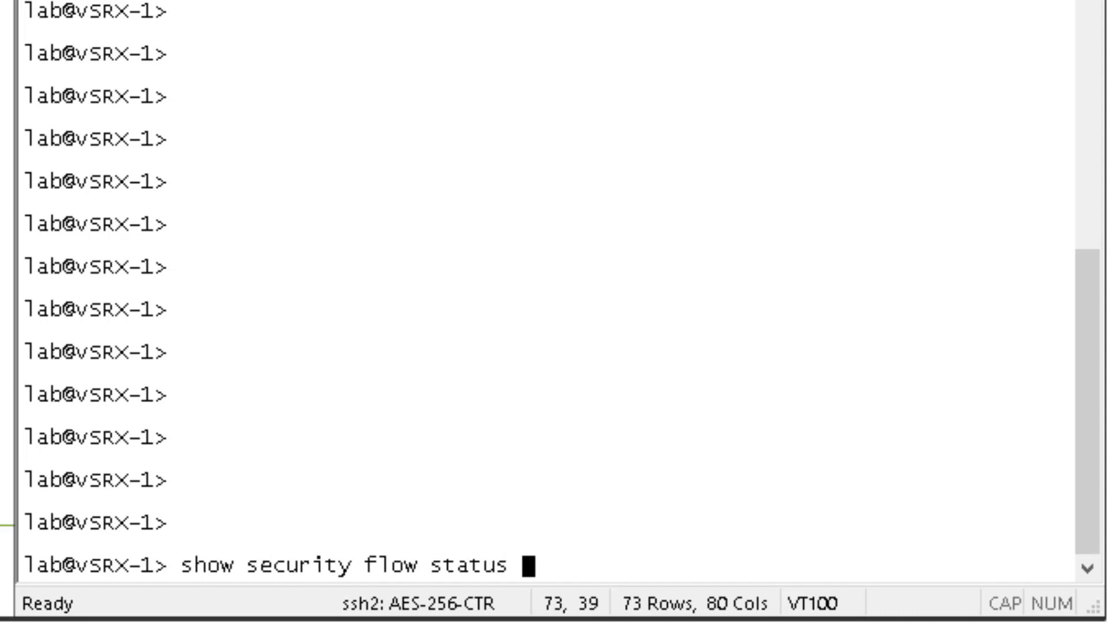
key("Return")
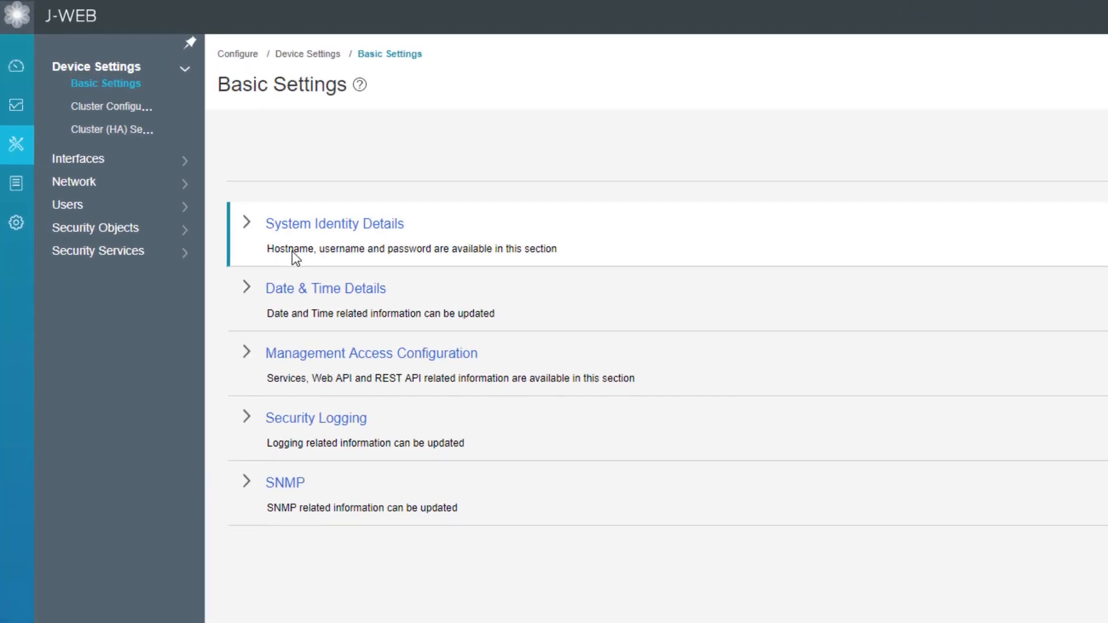
In the J-Web network forwarding mode settings, set Family IPv6 to drop and Family MPLS to packet, and apply the options.
left_click(123, 189)
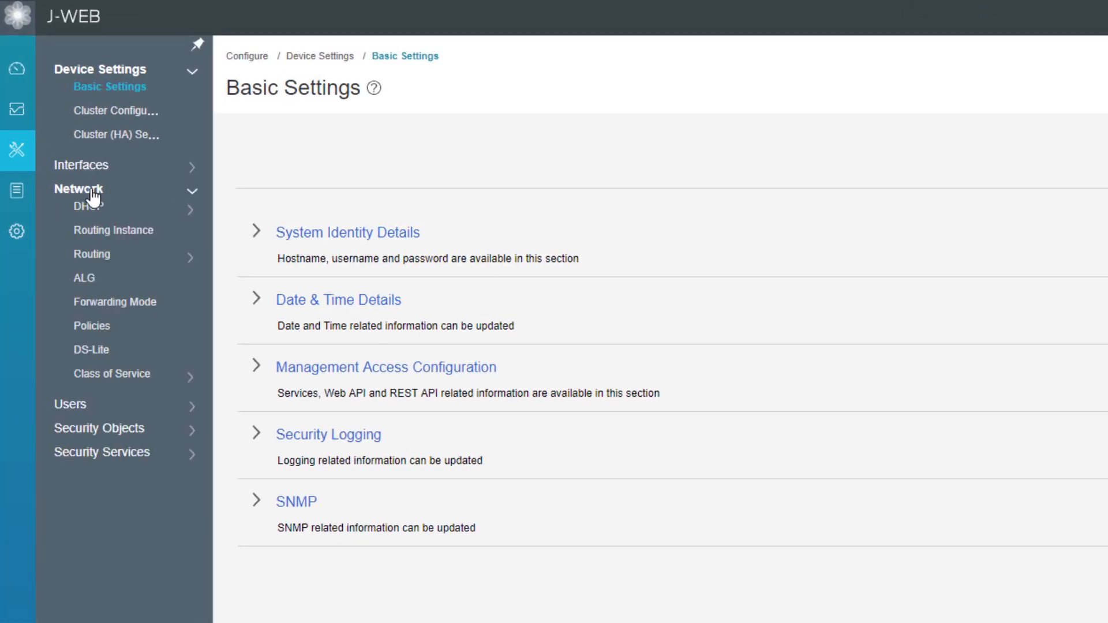
left_click(118, 305)
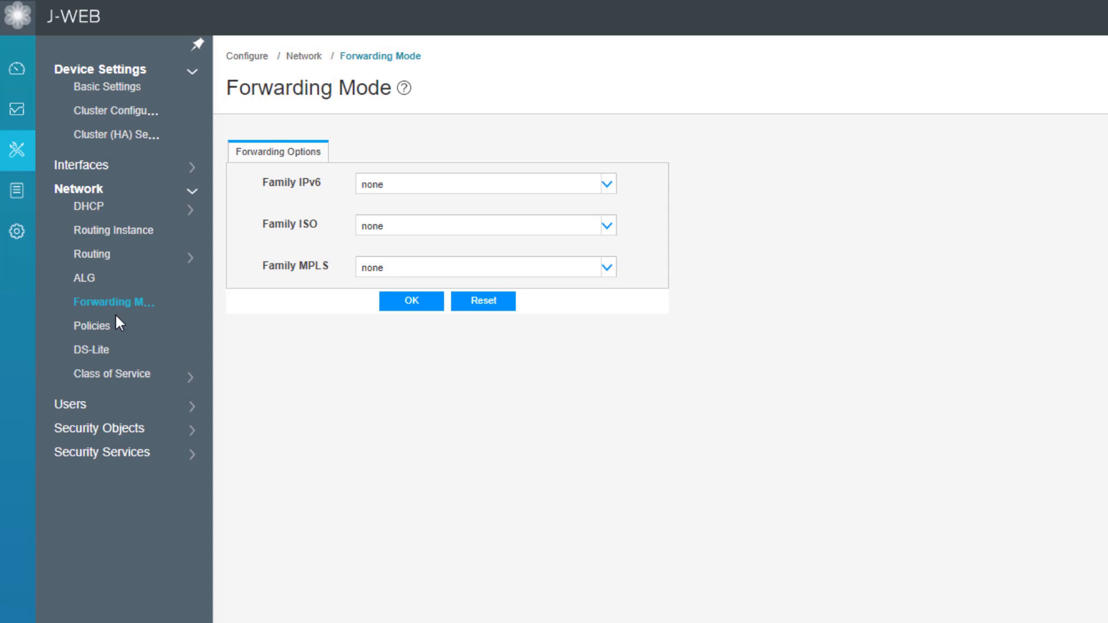
left_click(607, 186)
left_click(558, 224)
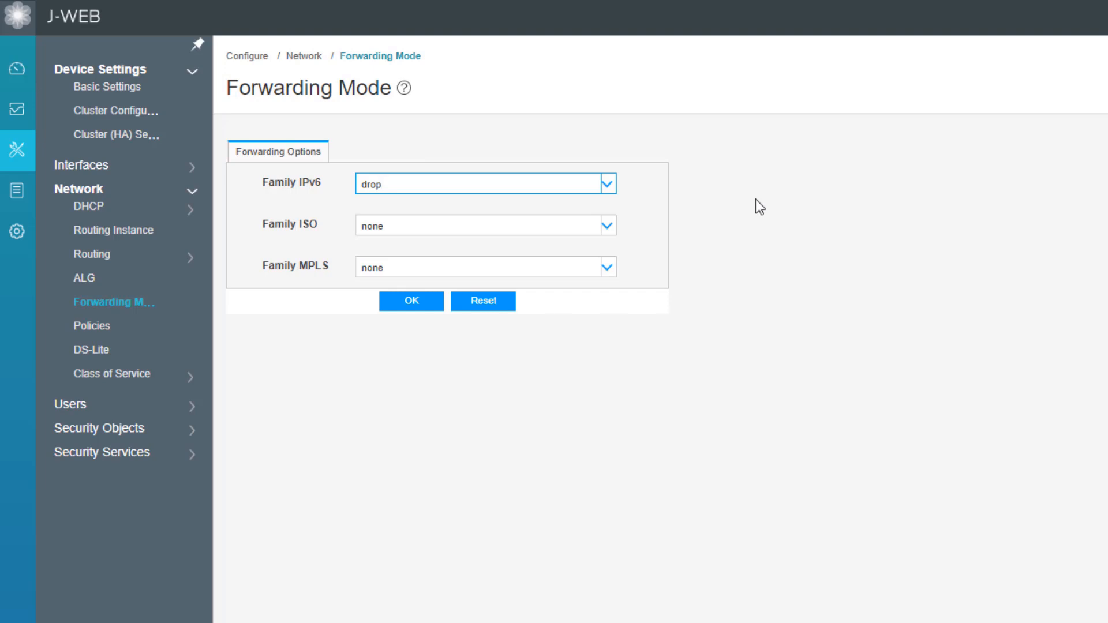
left_click(608, 269)
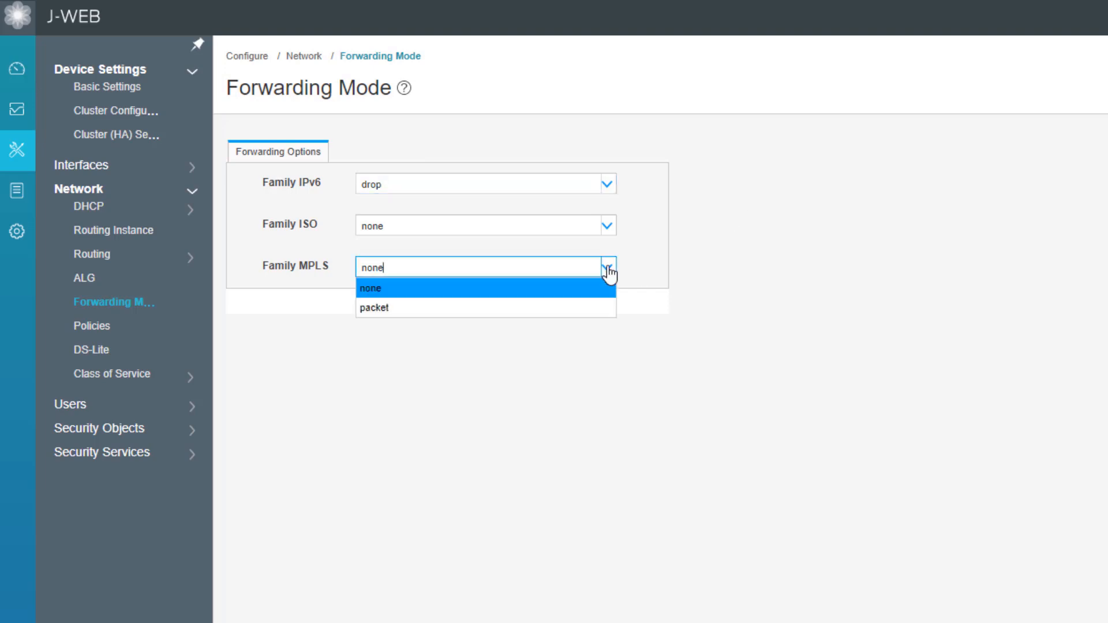
left_click(584, 311)
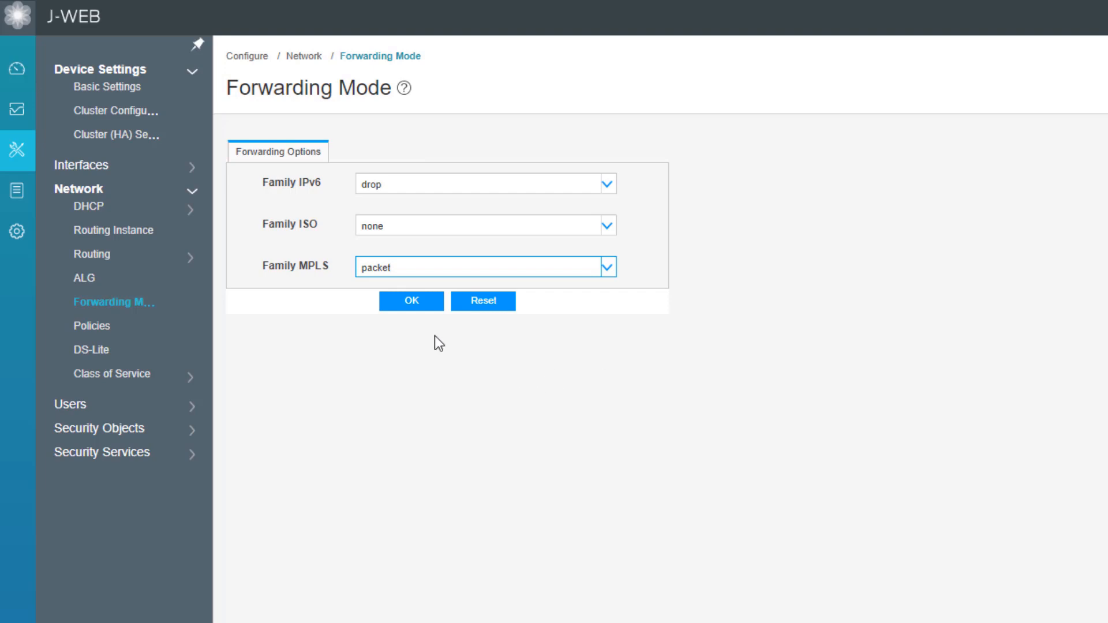
left_click(433, 302)
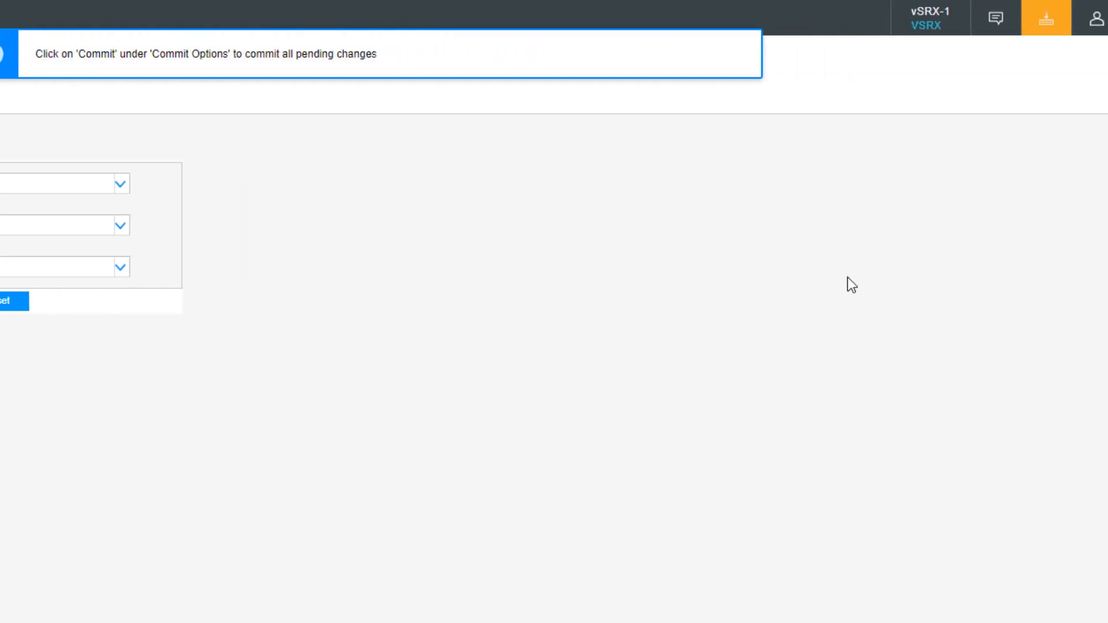
Try to commit the pending forwarding mode changes and dismiss the delivery report.
left_click(941, 39)
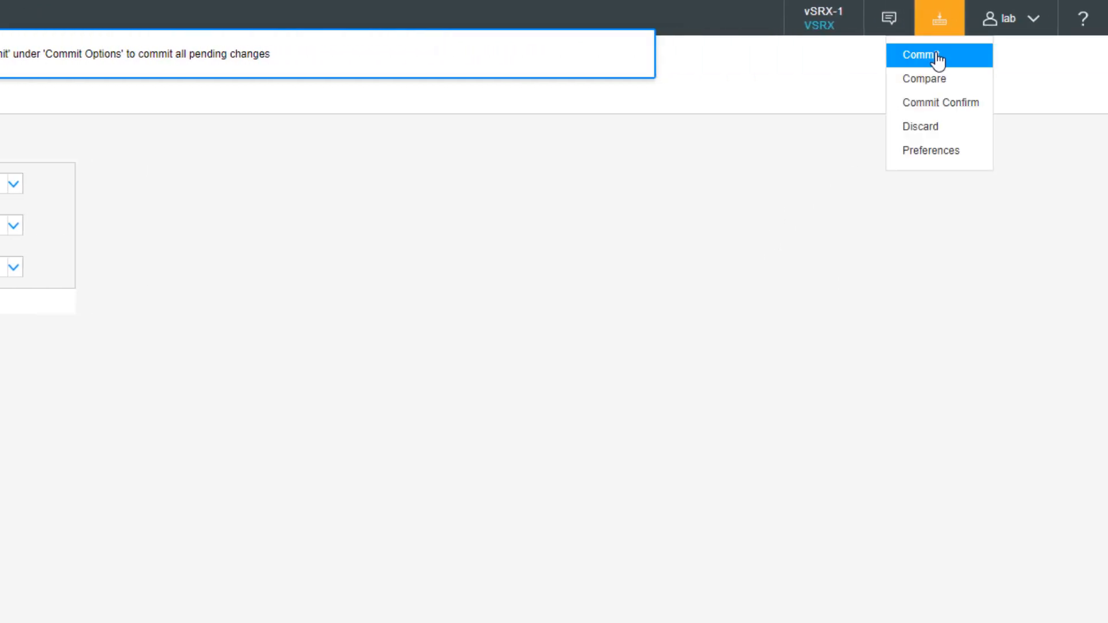
left_click(938, 56)
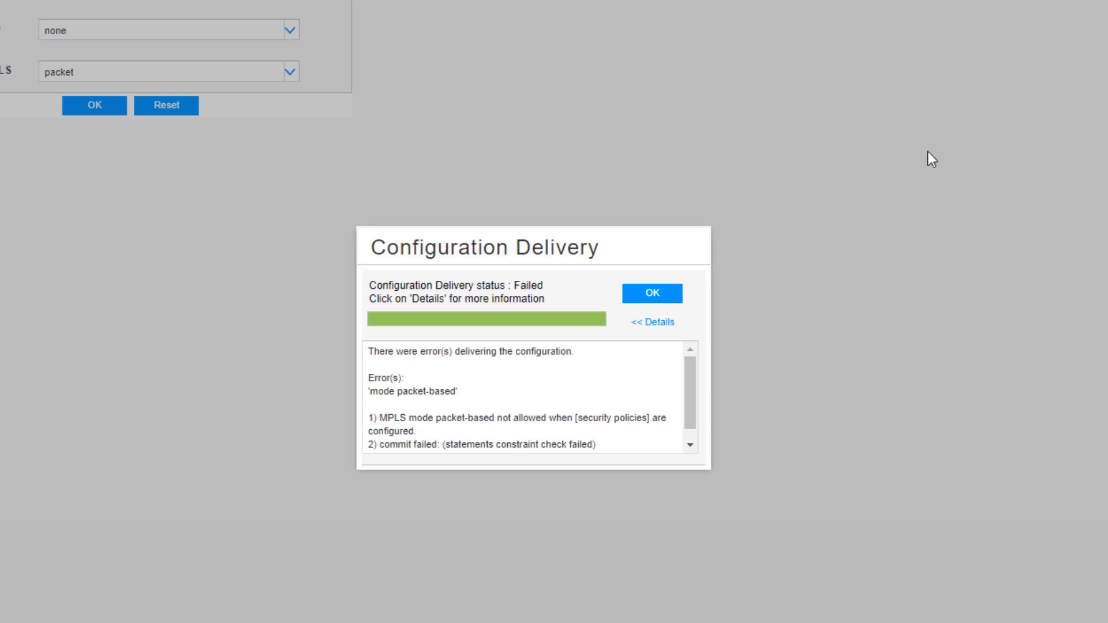
left_click(672, 294)
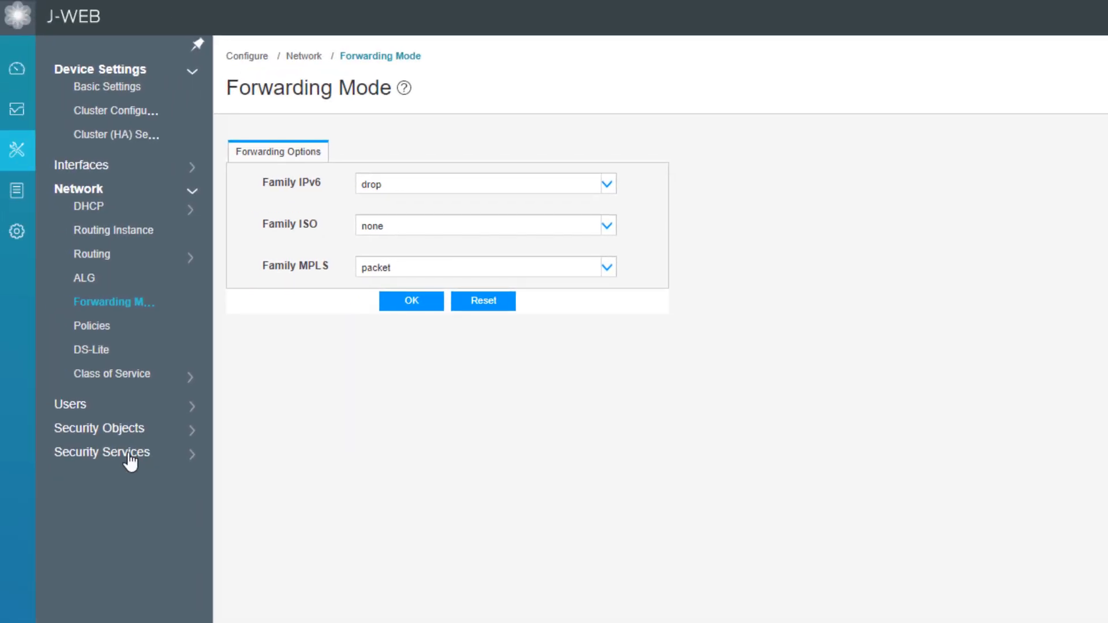
Delete the users-servers-permit rule from the security policy rules.
left_click(128, 456)
left_click(129, 470)
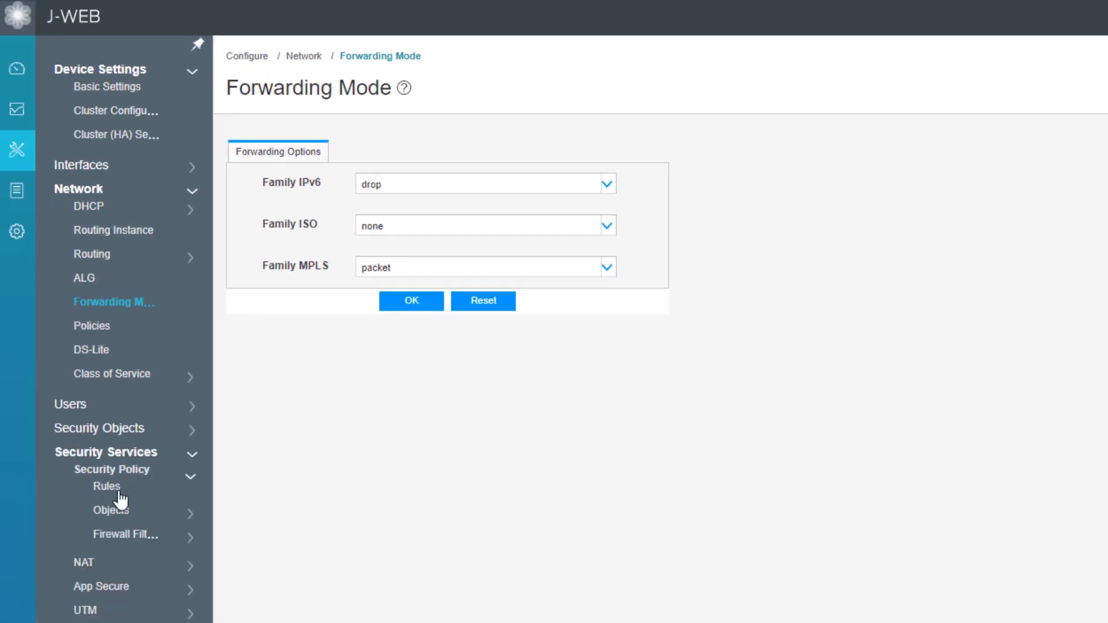
left_click(115, 489)
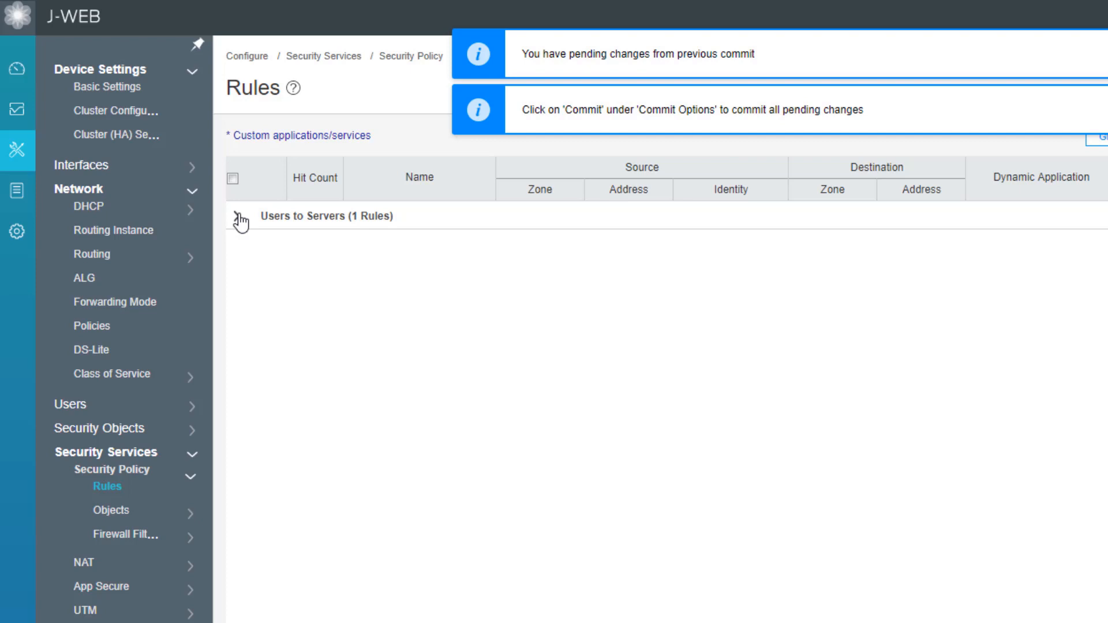
left_click(239, 218)
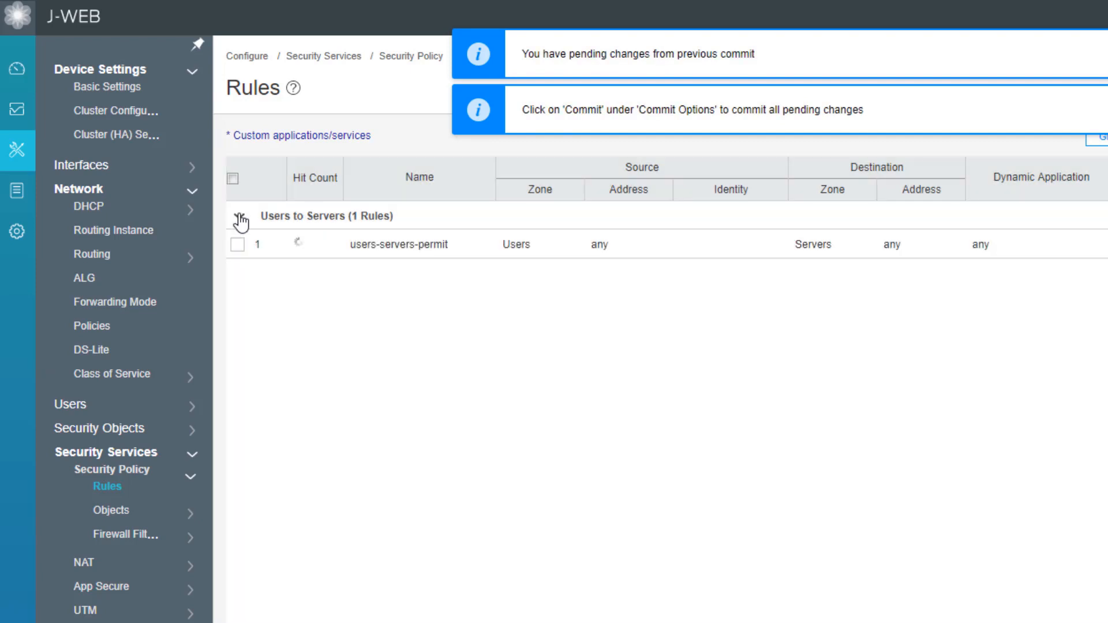
left_click(233, 179)
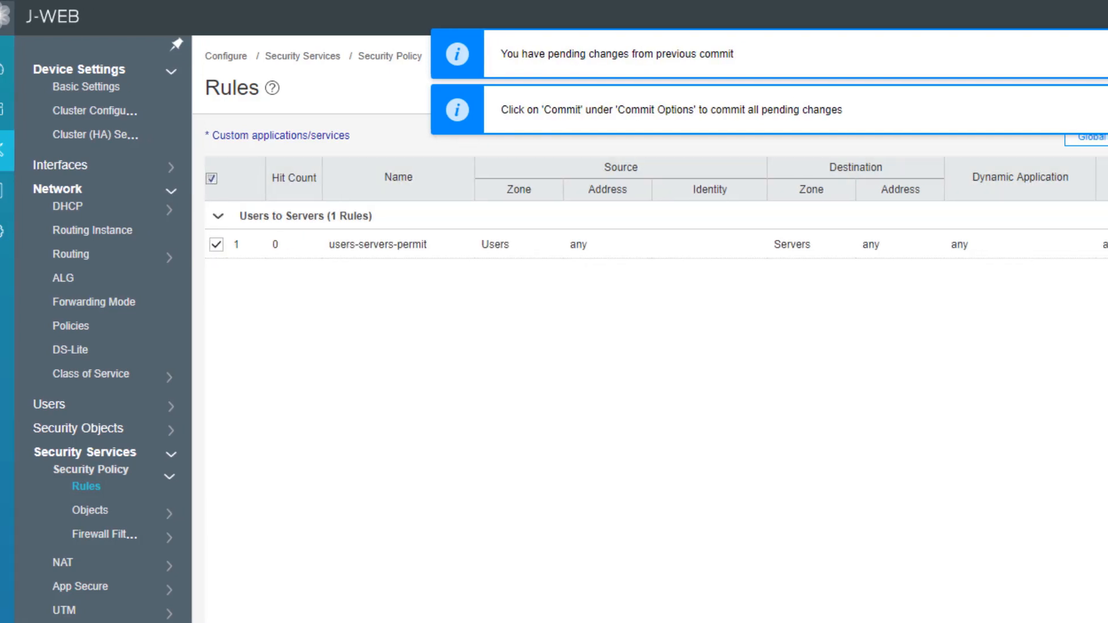
left_click(693, 136)
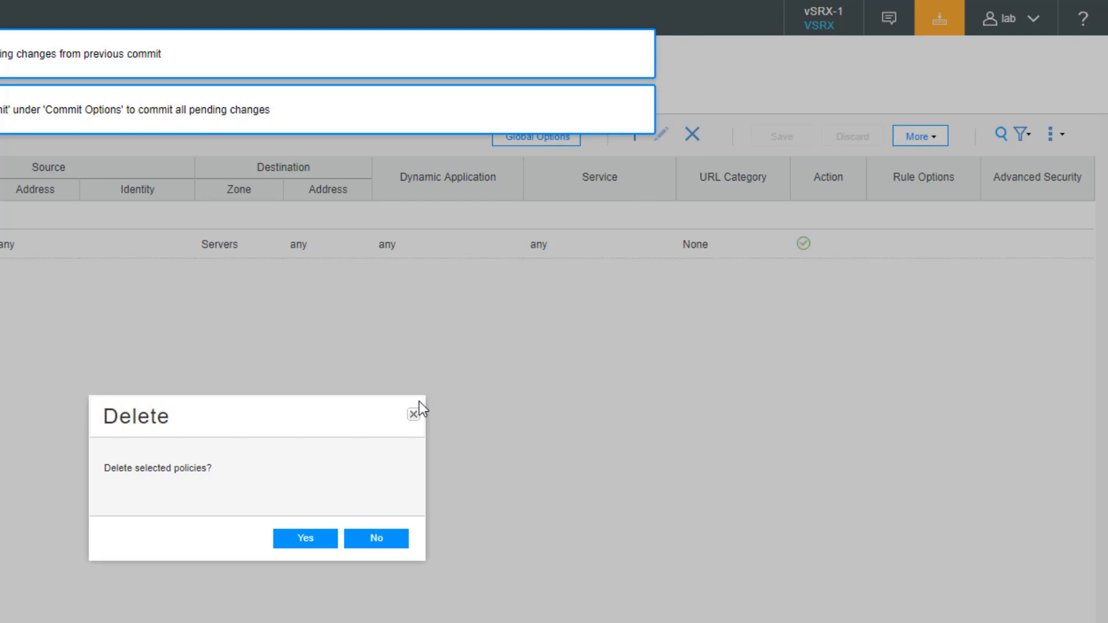
left_click(330, 538)
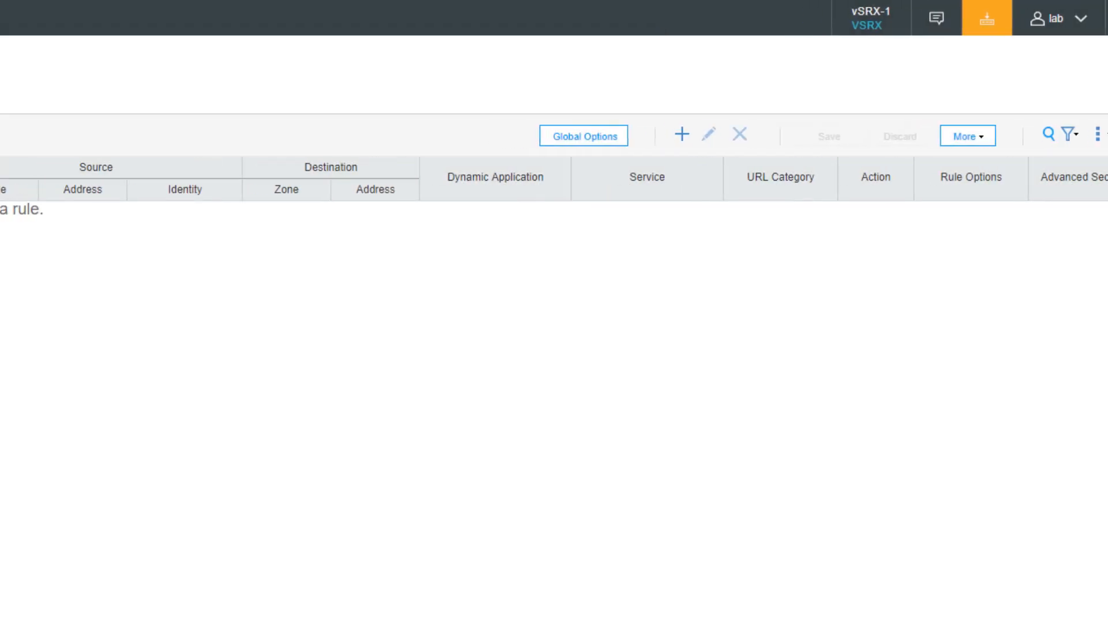
Delete the Users, Servers and Internet security zones and accept the configuration validation.
left_click(123, 512)
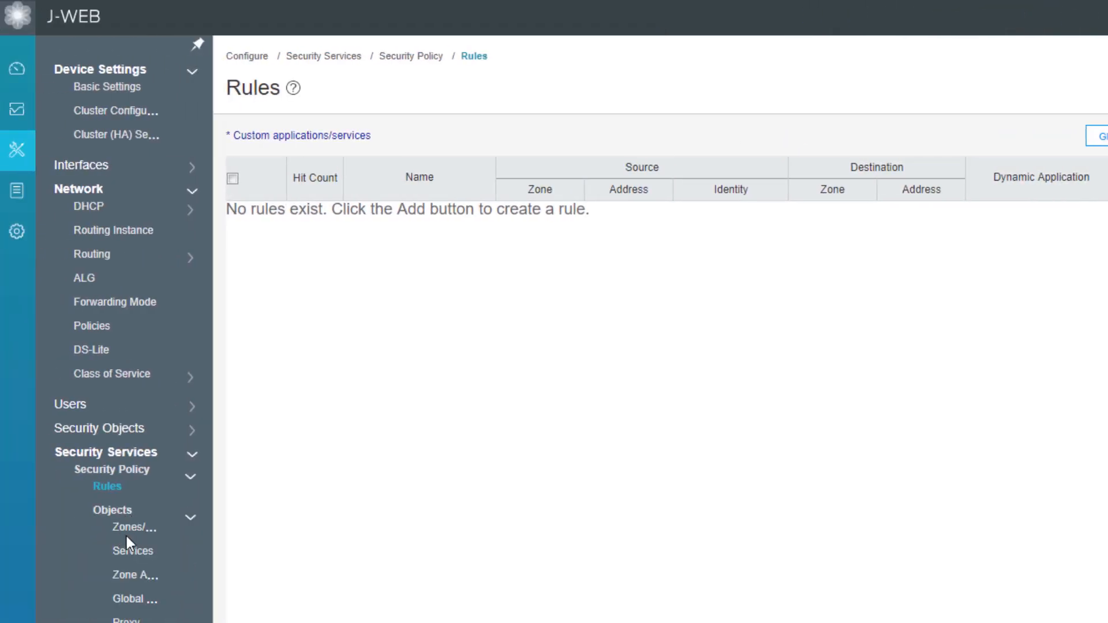
left_click(129, 541)
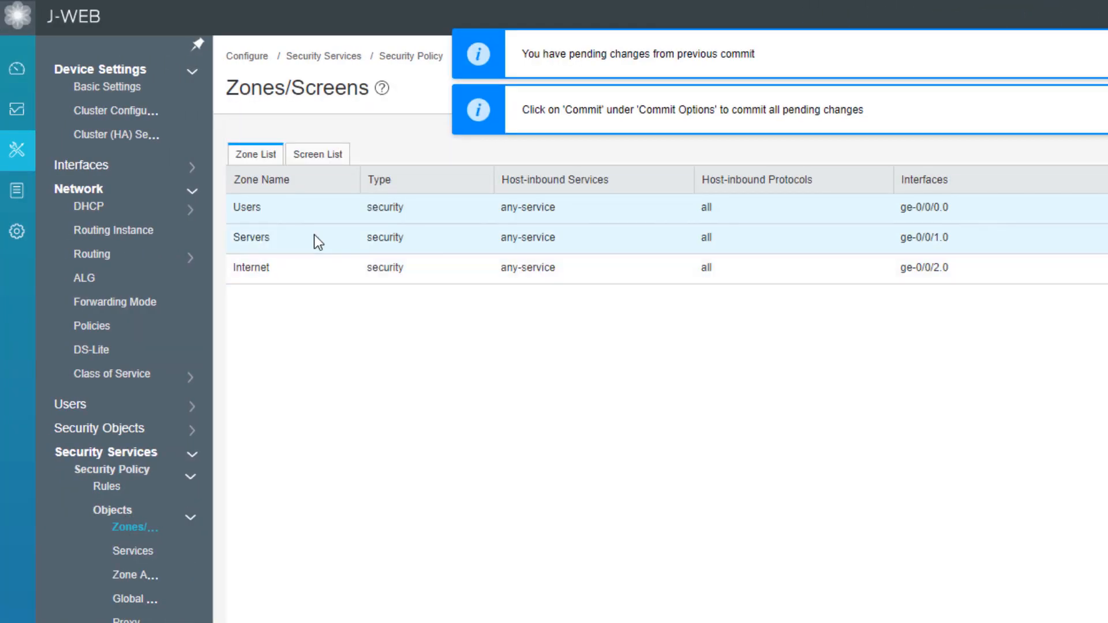
left_click(1041, 136)
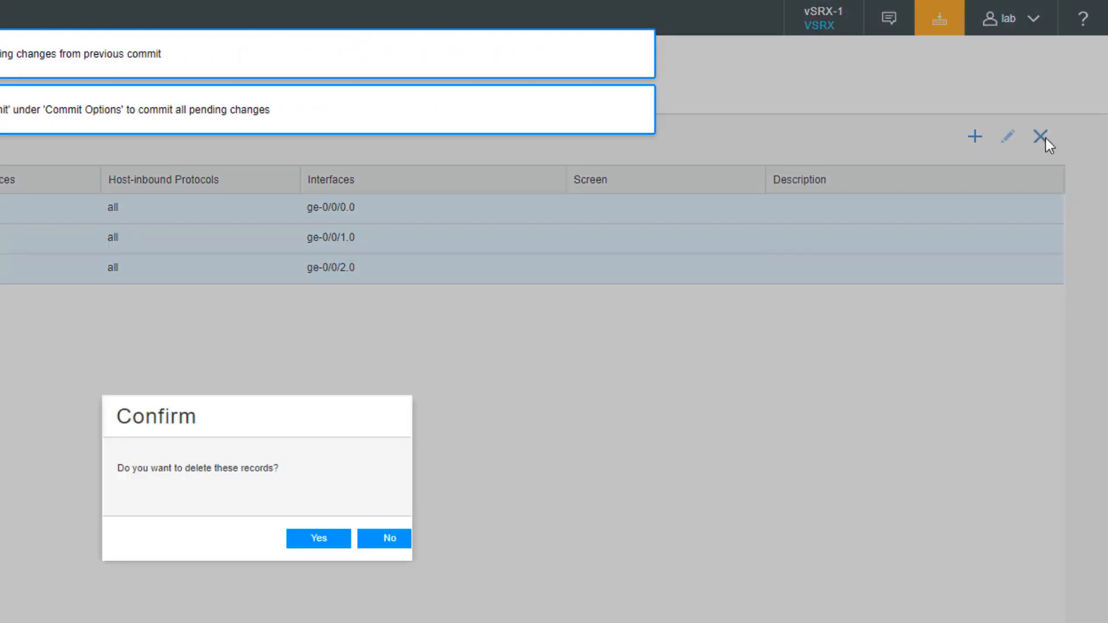
left_click(327, 540)
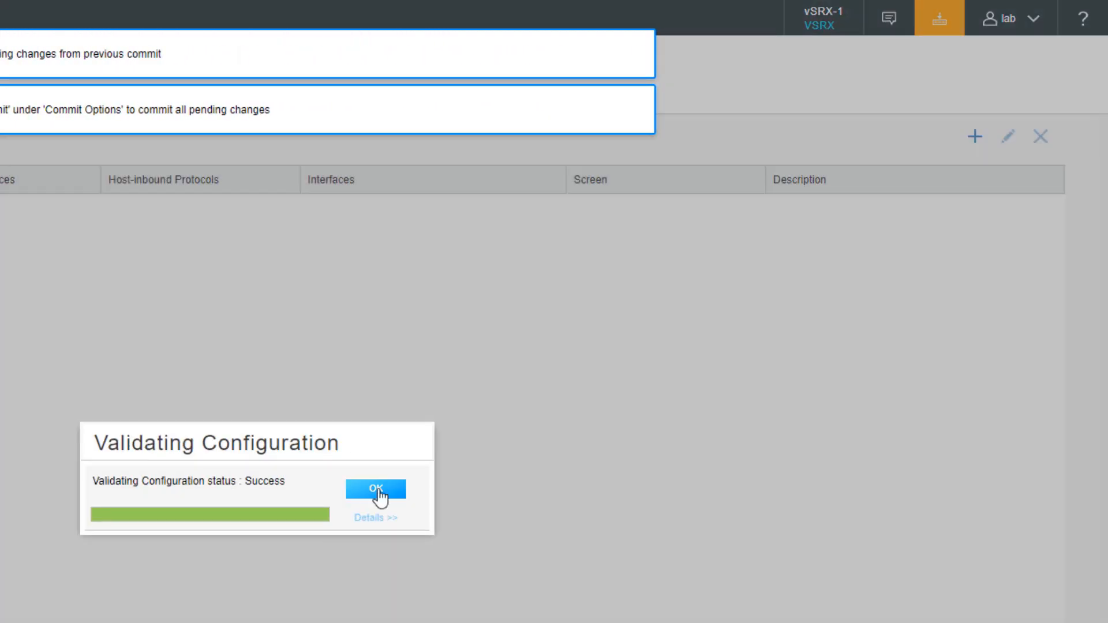
left_click(374, 488)
Try to commit the rule and zone deletions, and recheck the security policy rules list.
left_click(950, 29)
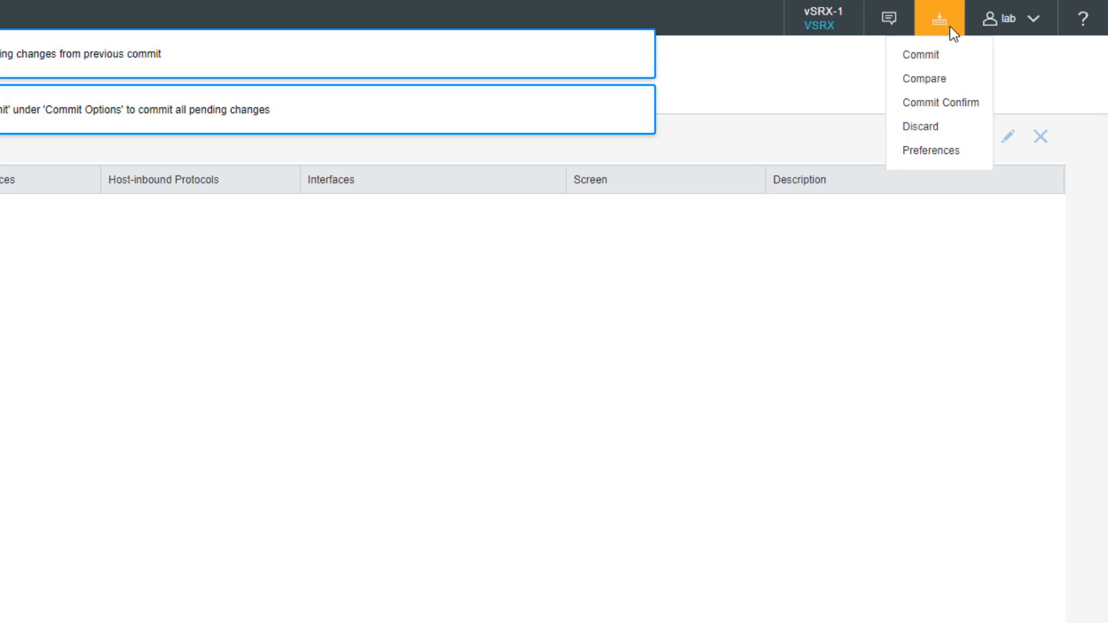
left_click(935, 61)
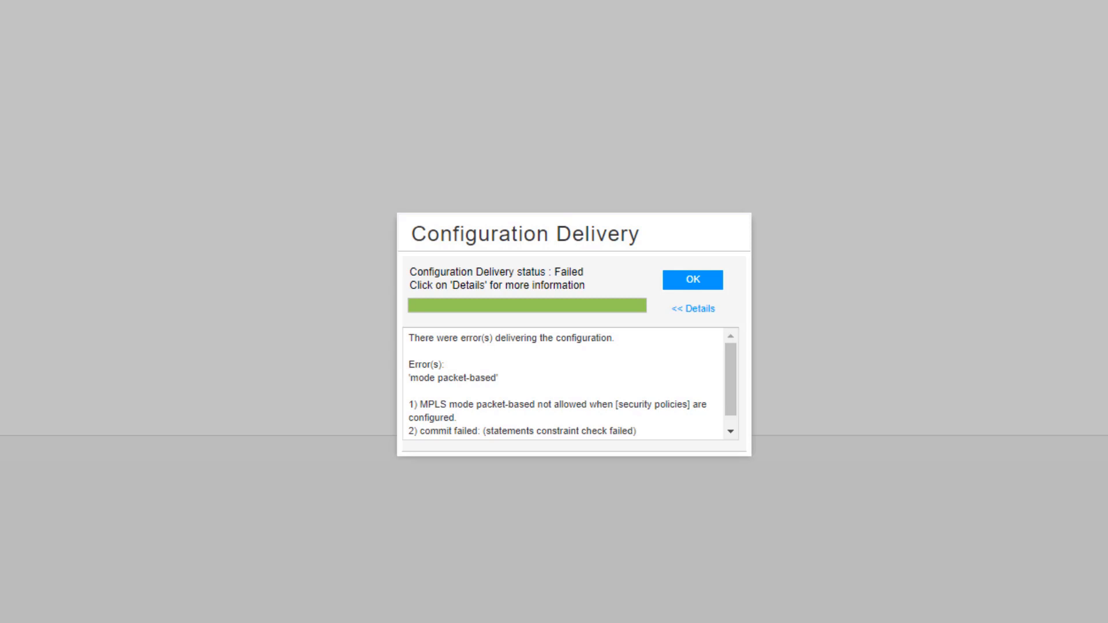
left_click(679, 275)
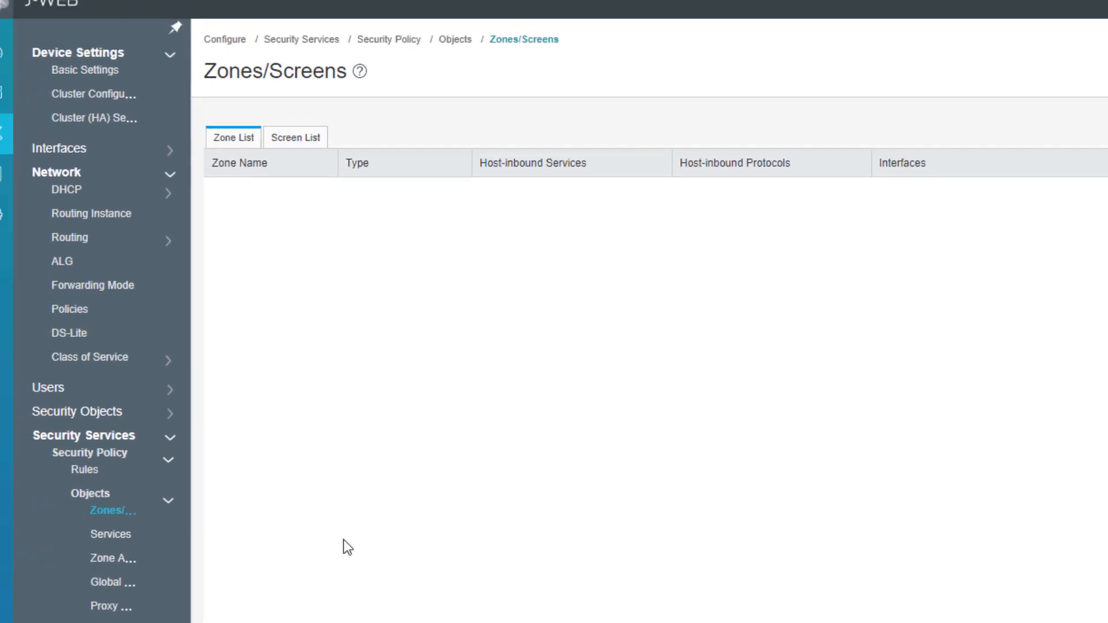
left_click(86, 471)
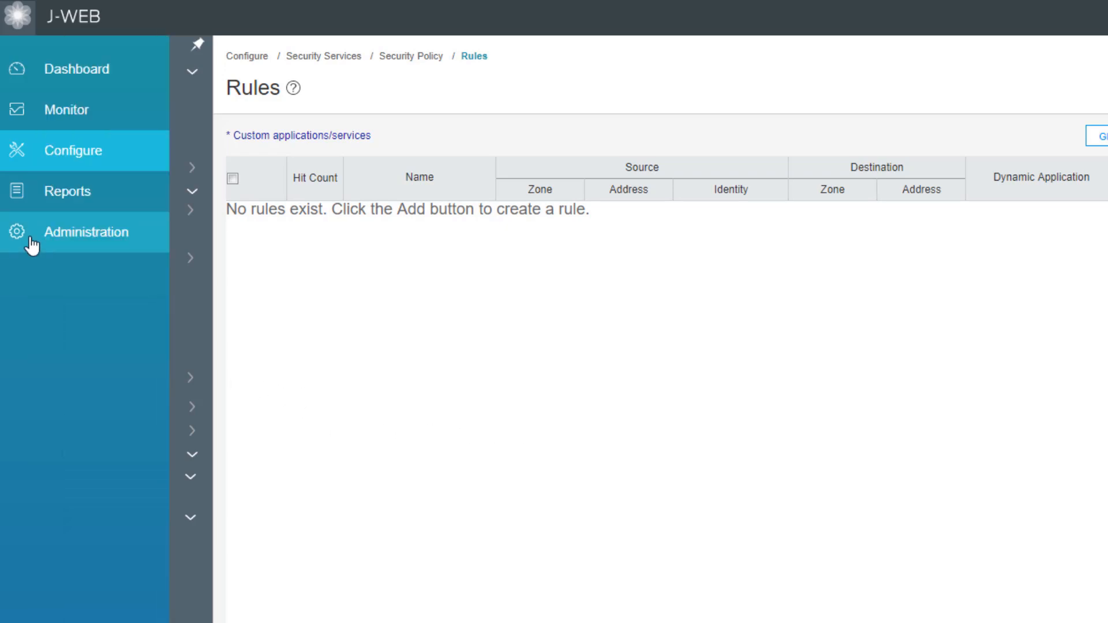
Remove the empty "policies;" statement from the security section of the device configuration in the CLI Editor.
left_click(32, 240)
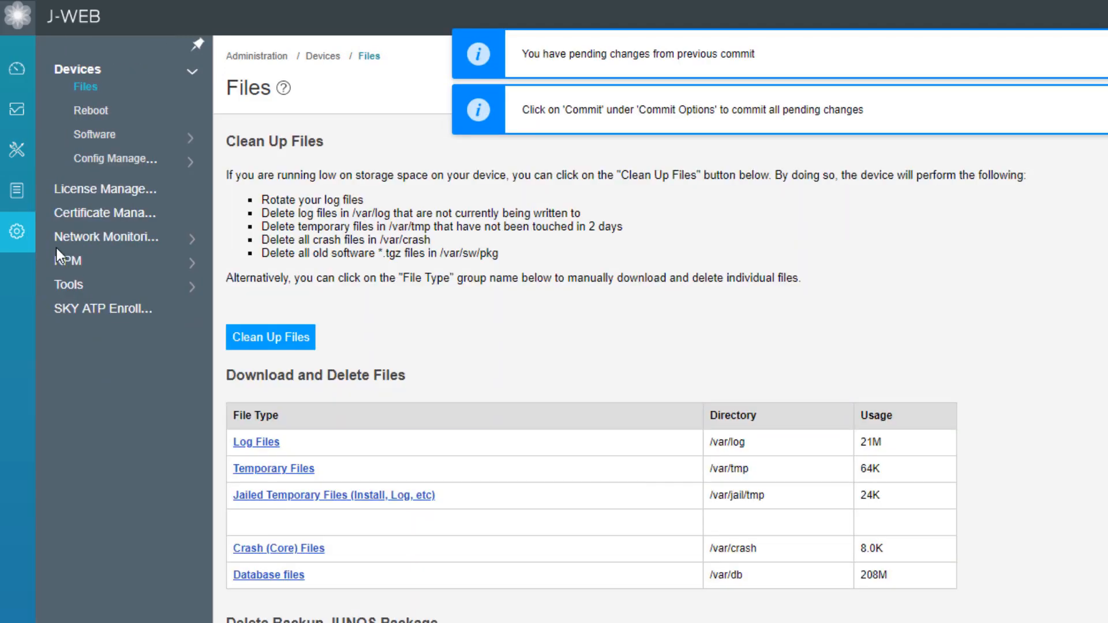
left_click(73, 287)
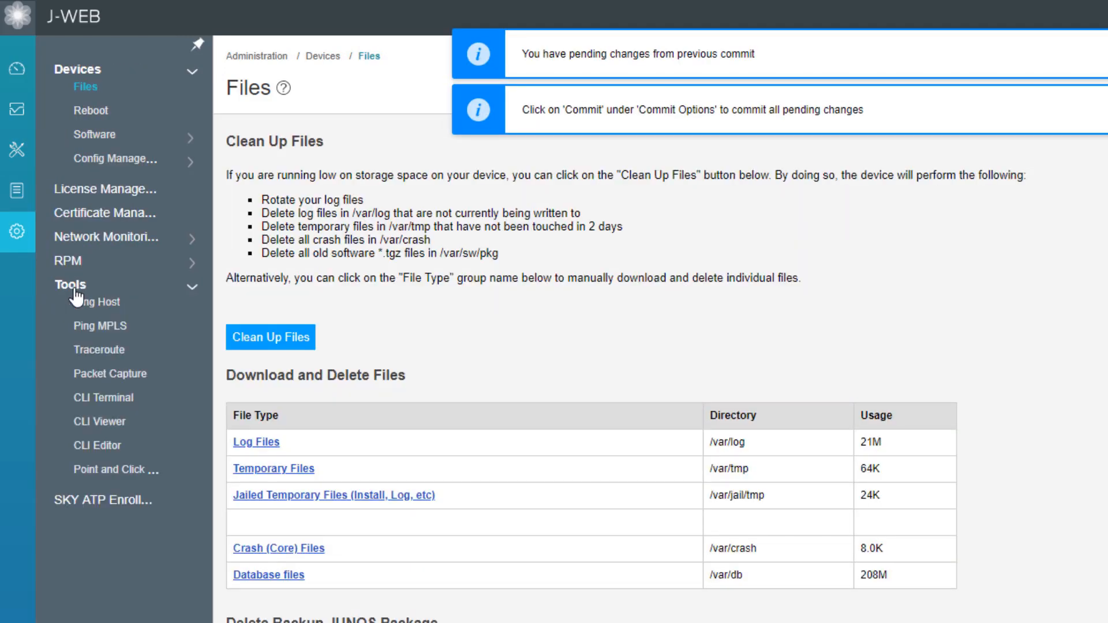
left_click(117, 454)
left_click(611, 409)
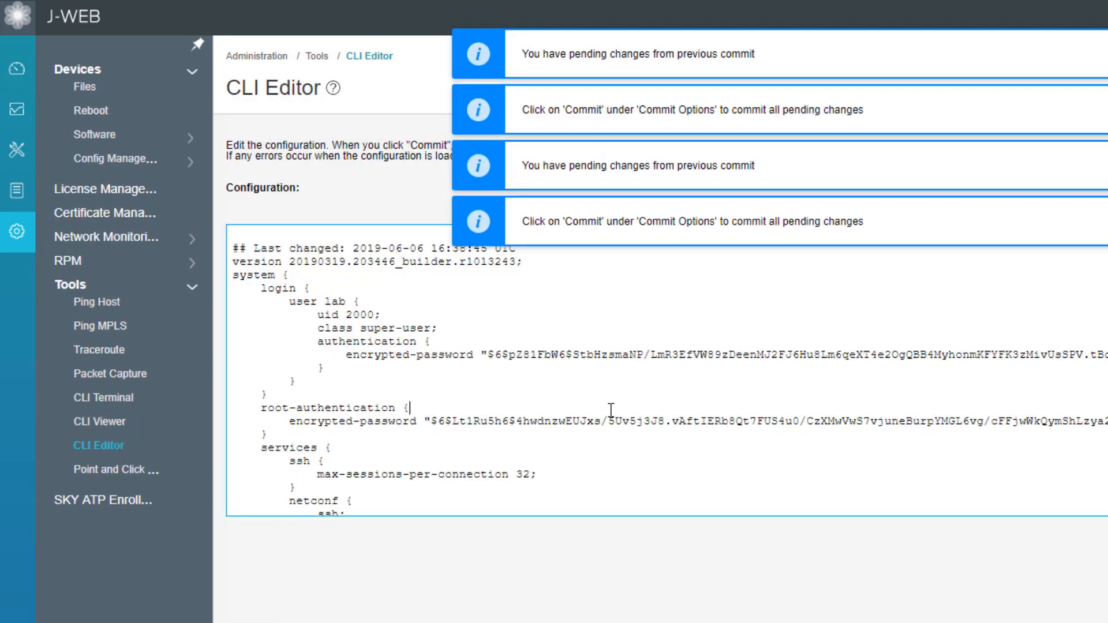
scroll(611, 410, "down", 9)
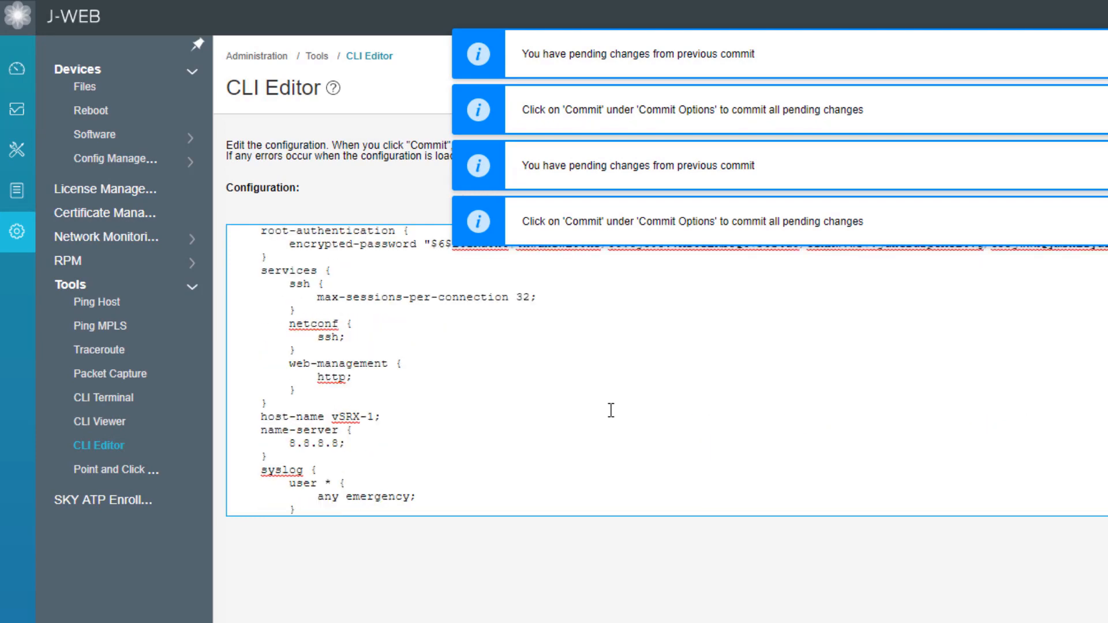
scroll(611, 410, "down", 9)
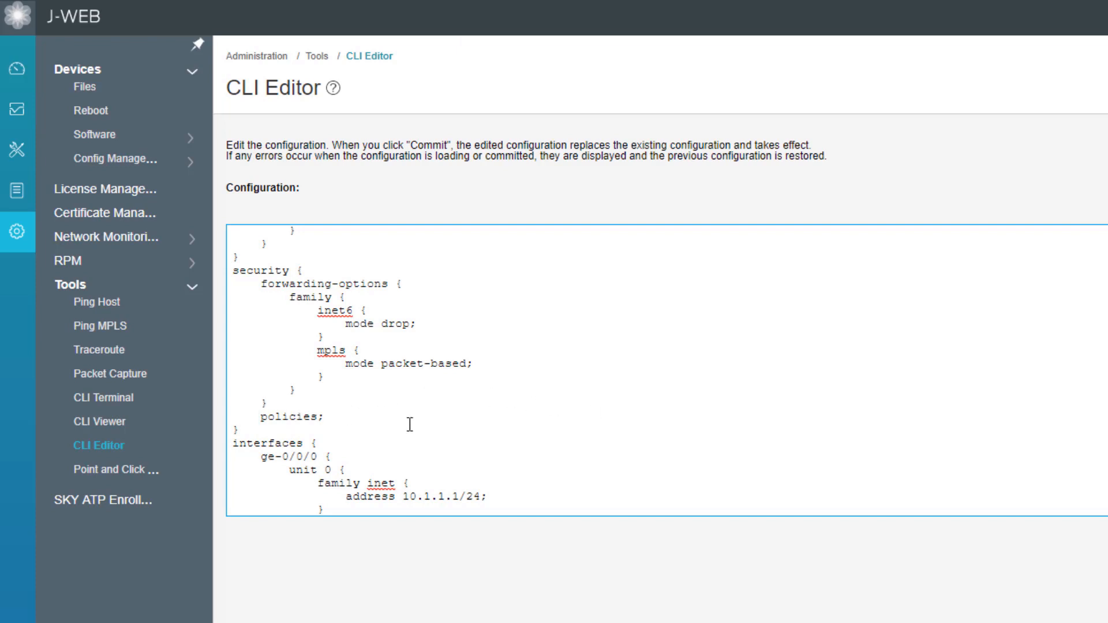
key("BackSpace")
key("BackSpace")
key("BackSpace")
key("BackSpace")
key("BackSpace")
key("BackSpace")
key("BackSpace")
key("BackSpace")
key("BackSpace")
key("BackSpace")
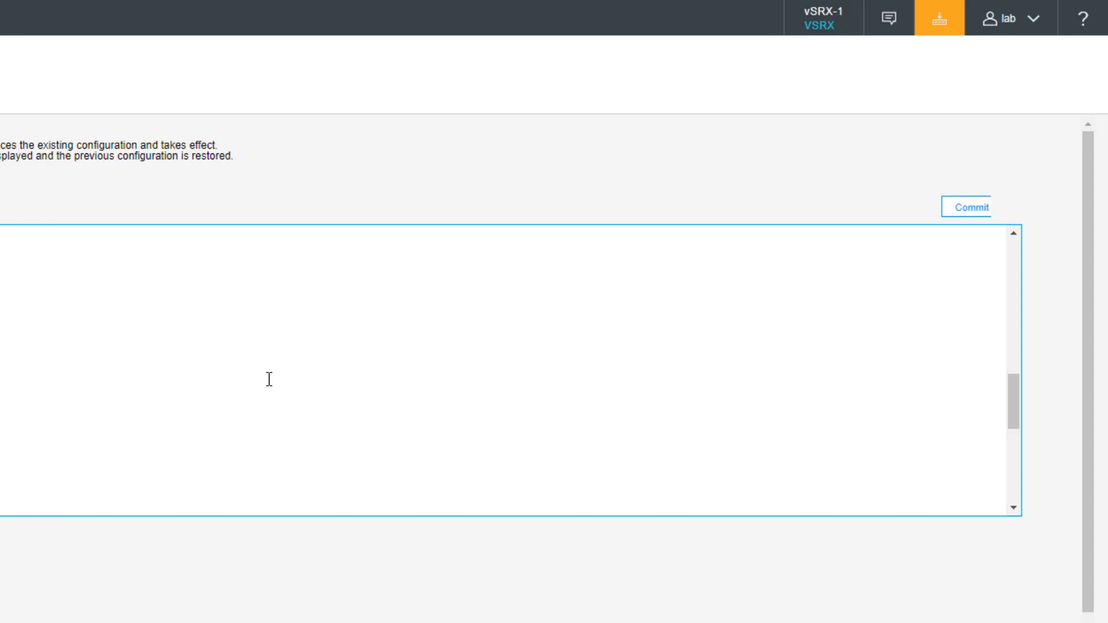
Commit the edited vSRX-1 configuration, confirm the commit, and reload the configuration in the CLI Editor.
left_click(952, 33)
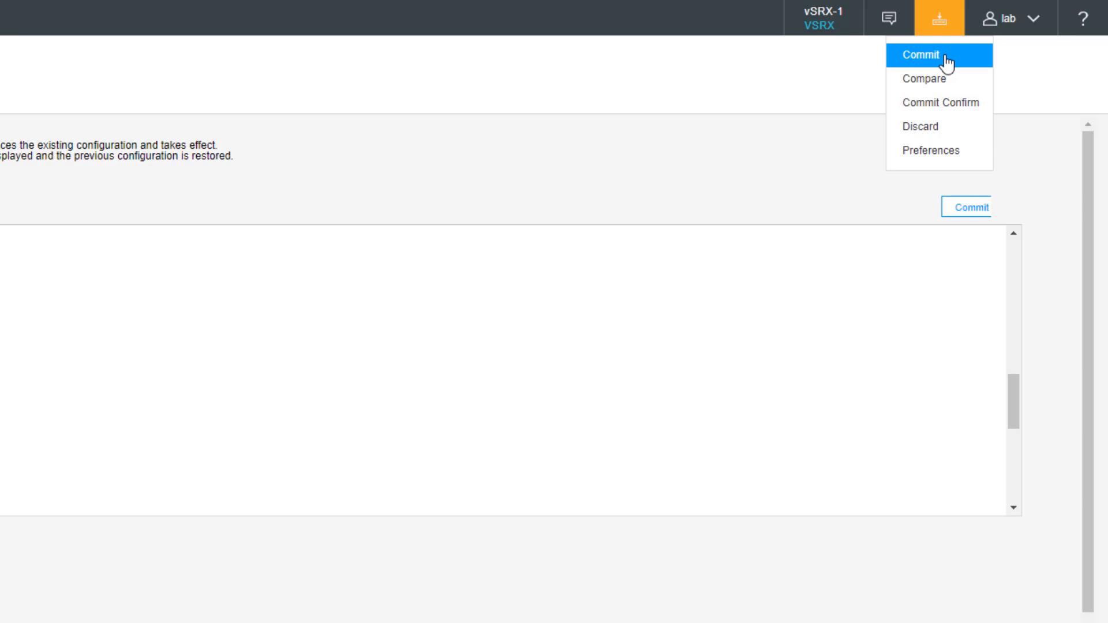
left_click(755, 210)
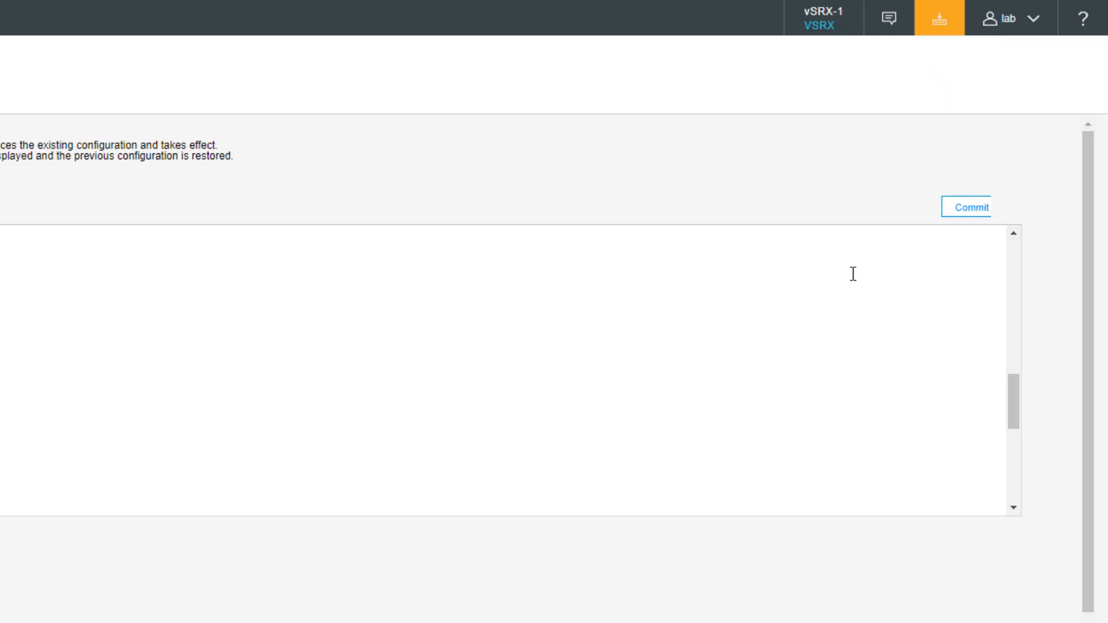
left_click(953, 213)
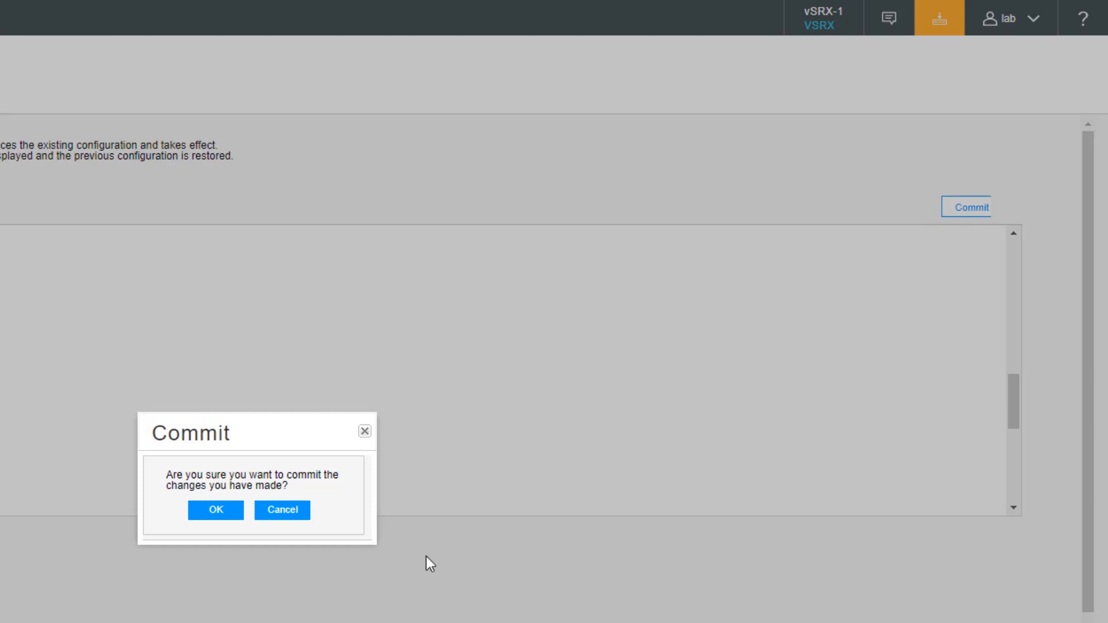
left_click(234, 511)
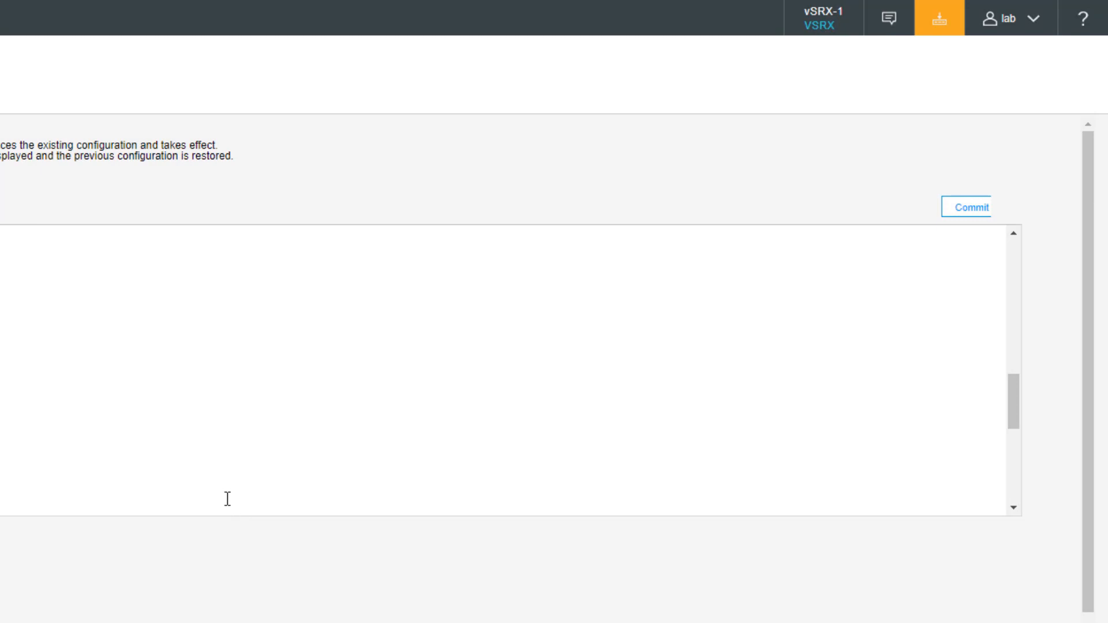
left_click(956, 26)
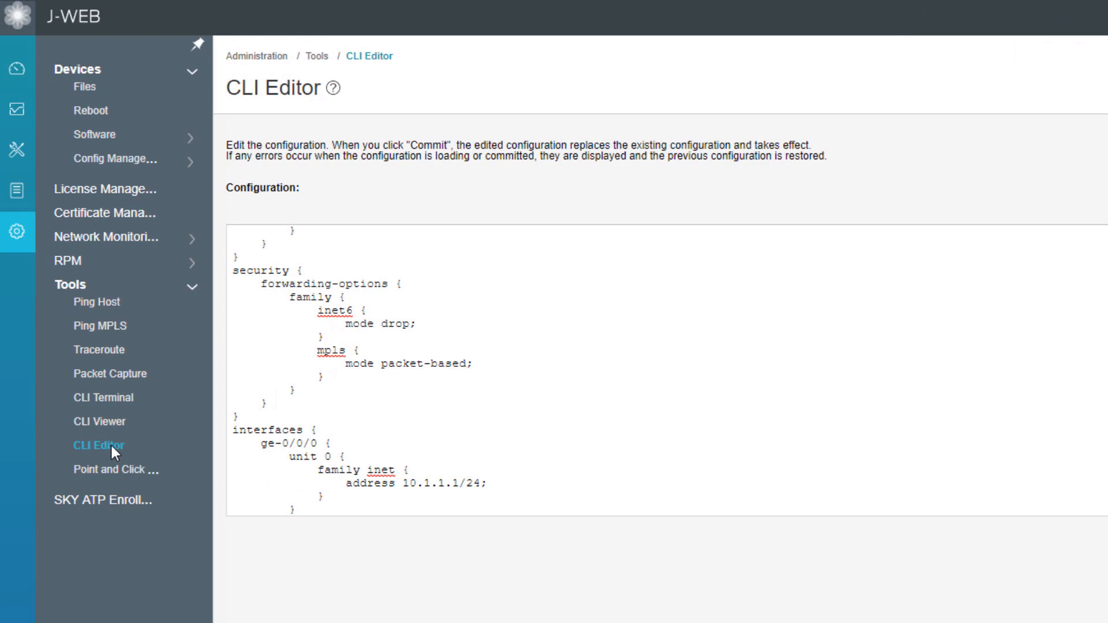
left_click(111, 447)
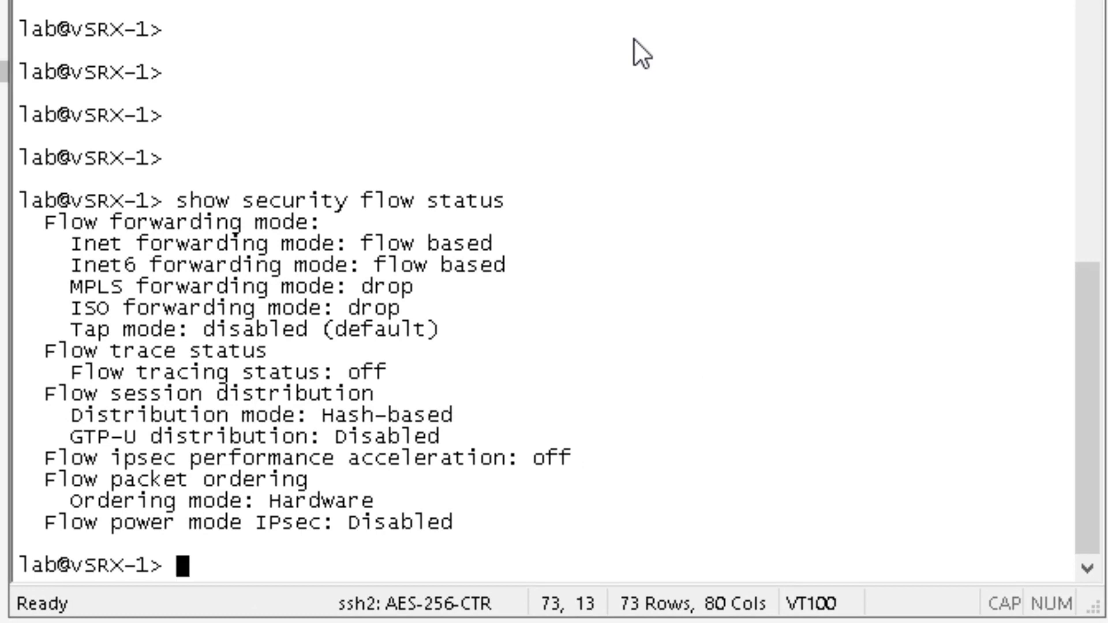
Switch to the vSRX-1 SSH terminal and rerun "show security flow status" to check the forwarding modes.
key("Up")
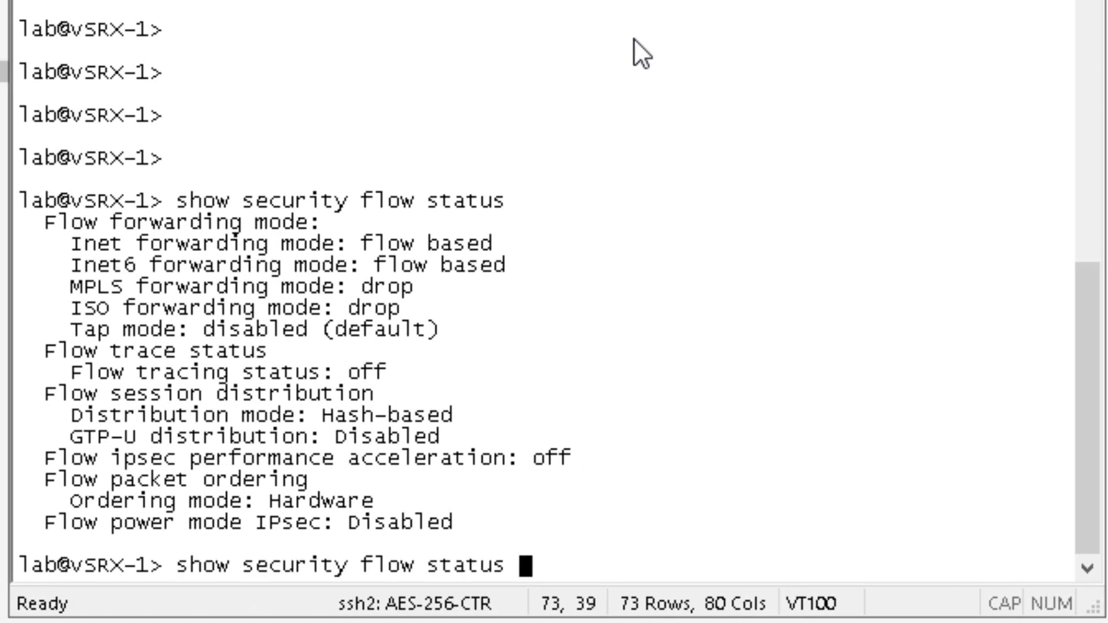
key("Return")
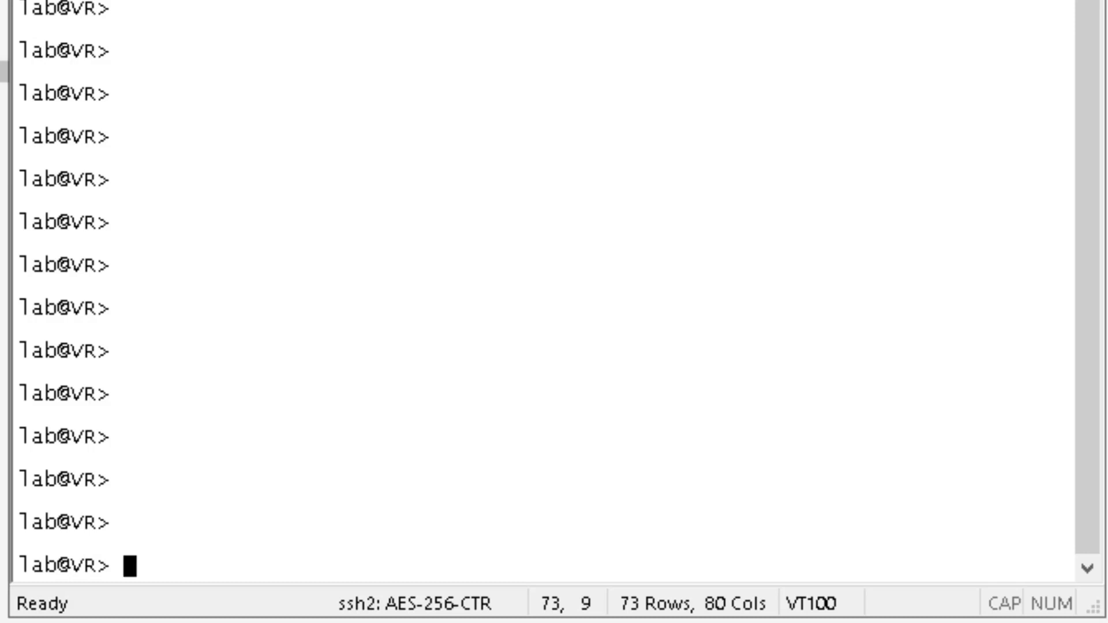
In the VR device's terminal session, ping 172.29.1.100 from routing instance User-1 and stop after a few replies.
type("ping 172.29.")
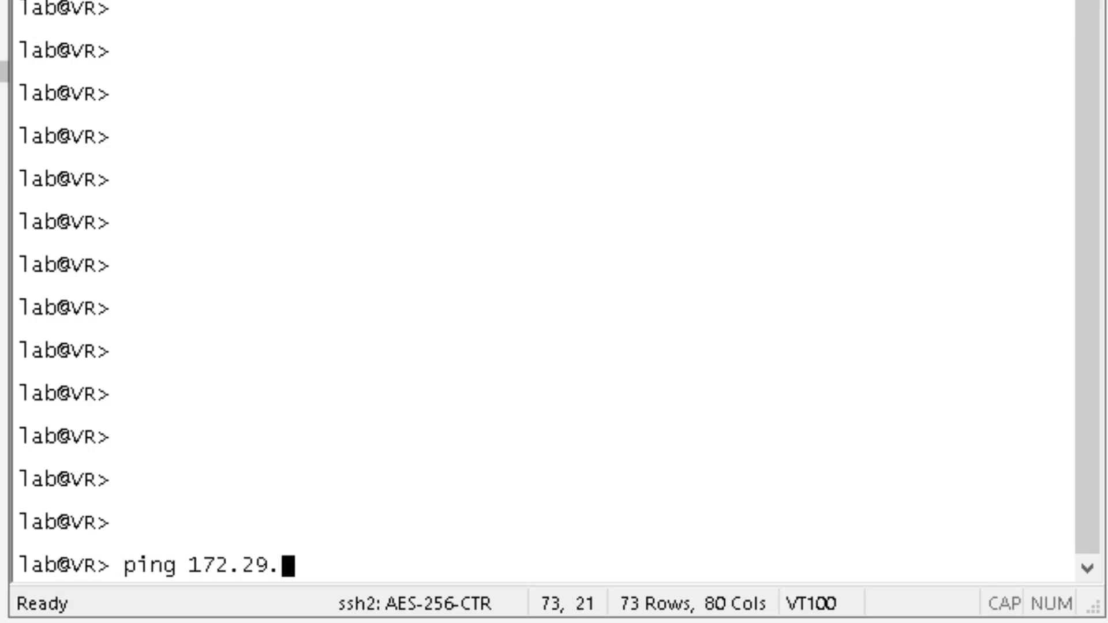
type("1.100 routing-instance User-1")
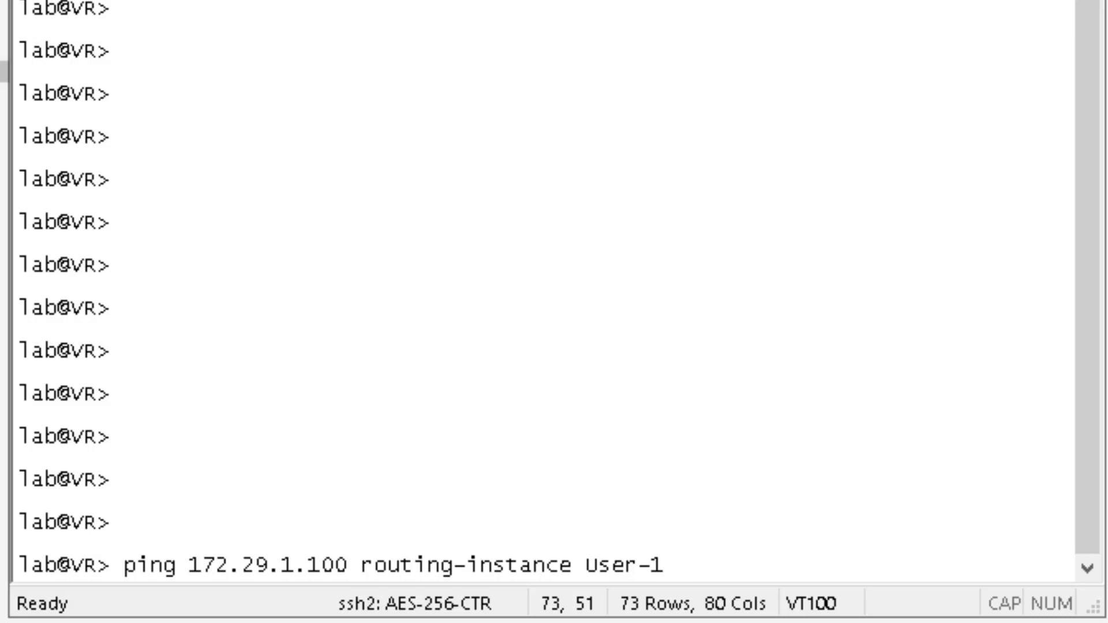
key("Return")
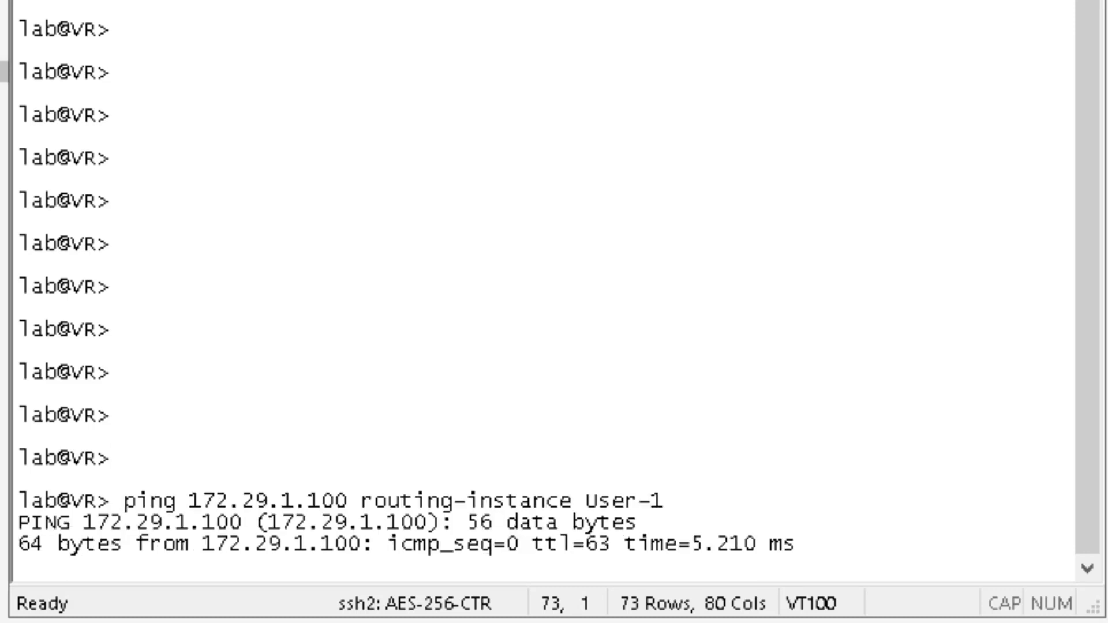
key("ctrl+c")
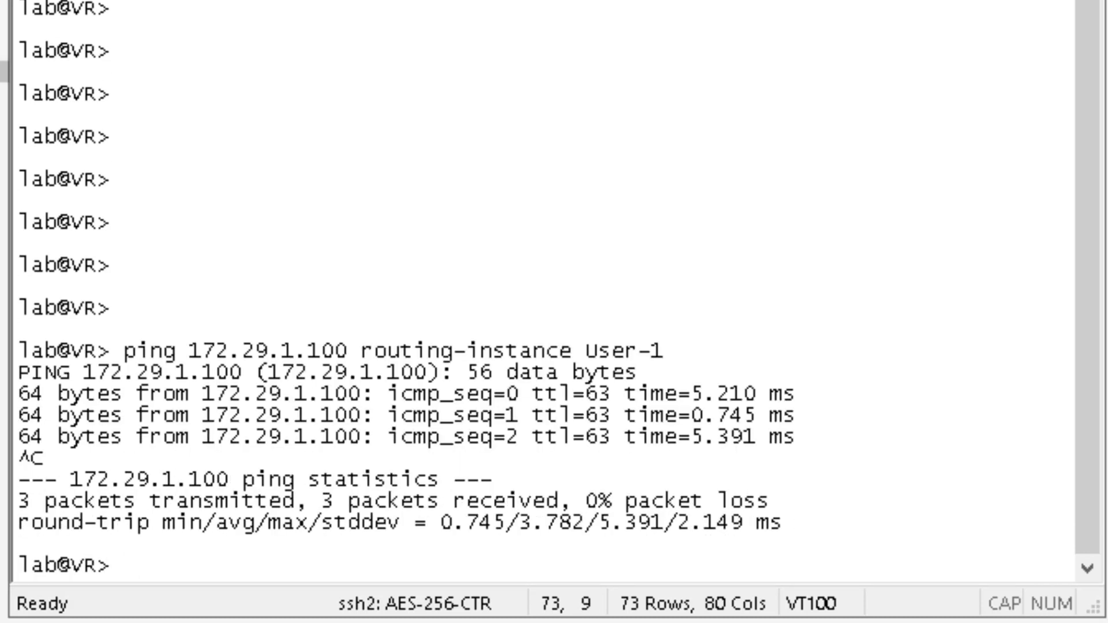
Ping 172.29.1.100 from routing instance User-2 and stop after a few replies.
key("Up")
key("BackSpace")
key("BackSpace")
type("2")
key("Return")
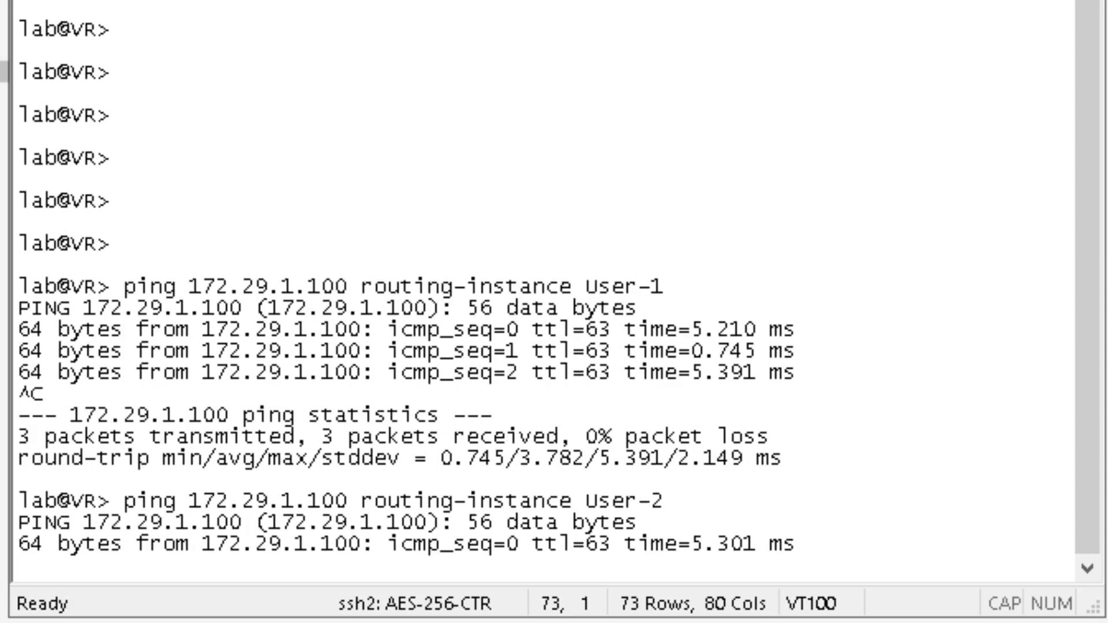
key("ctrl+c")
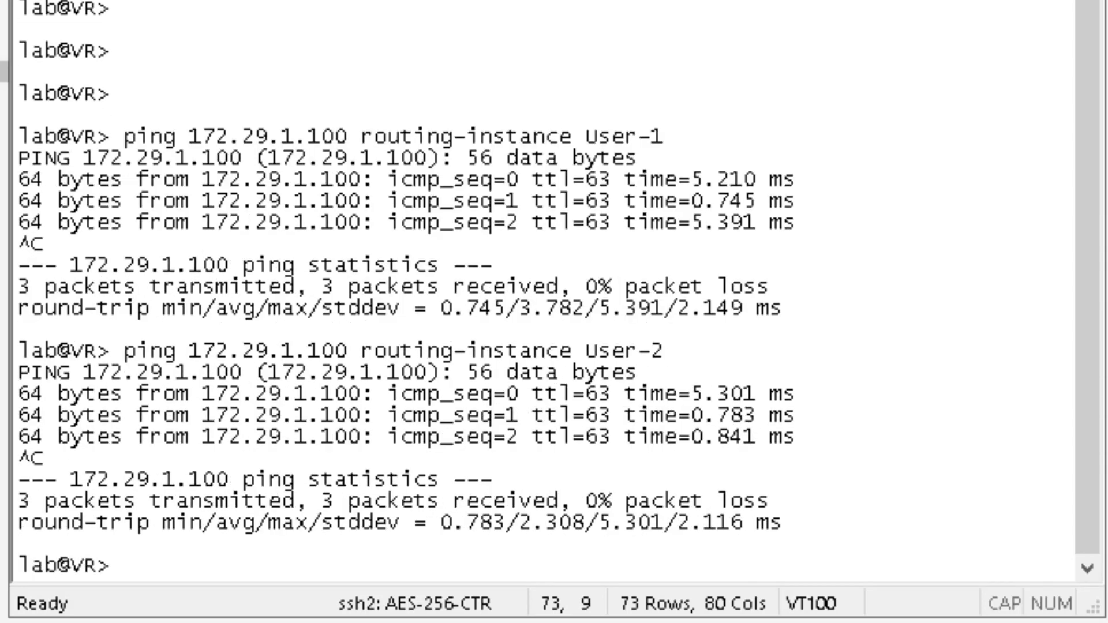
Ping 10.1.1.11 from routing instance Server-1 and stop after a few replies.
type("ping 10.1.1.11 routing-instance Server-1")
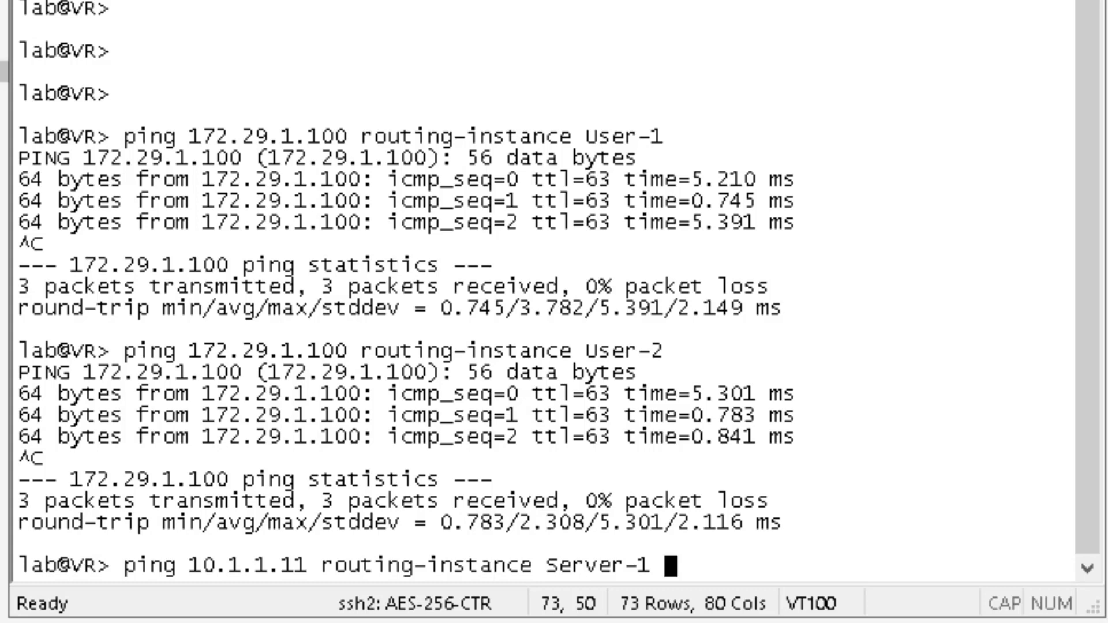
key("Return")
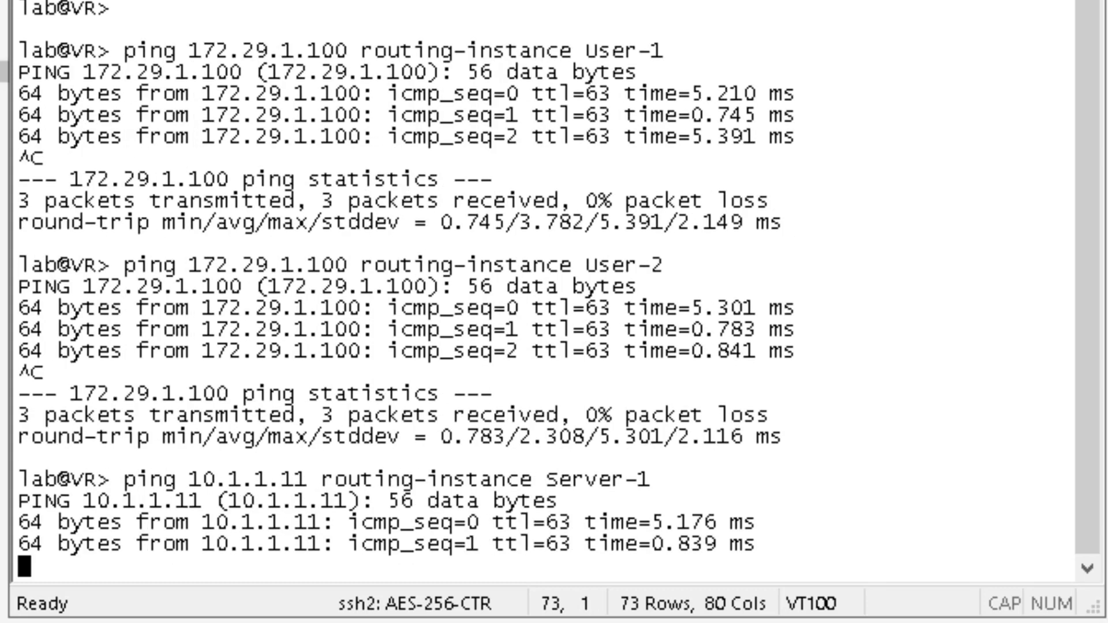
key("ctrl+c")
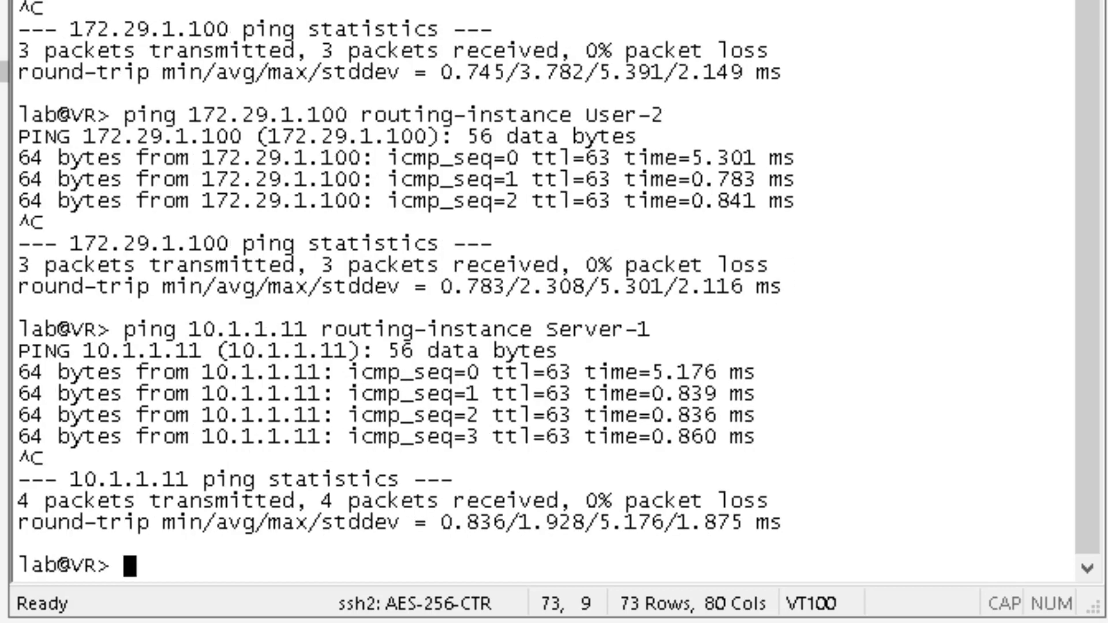
Edit the previous ping command to target 10.1.1.12 from routing instance Server-1, run it, and stop after a few replies.
key("Up")
key("ctrl+a")
key("Right")
key("Right")
key("Right")
key("Right")
key("Right")
key("Right")
key("Right")
key("Right")
key("Right")
key("Right")
key("Right")
key("Right")
key("Right")
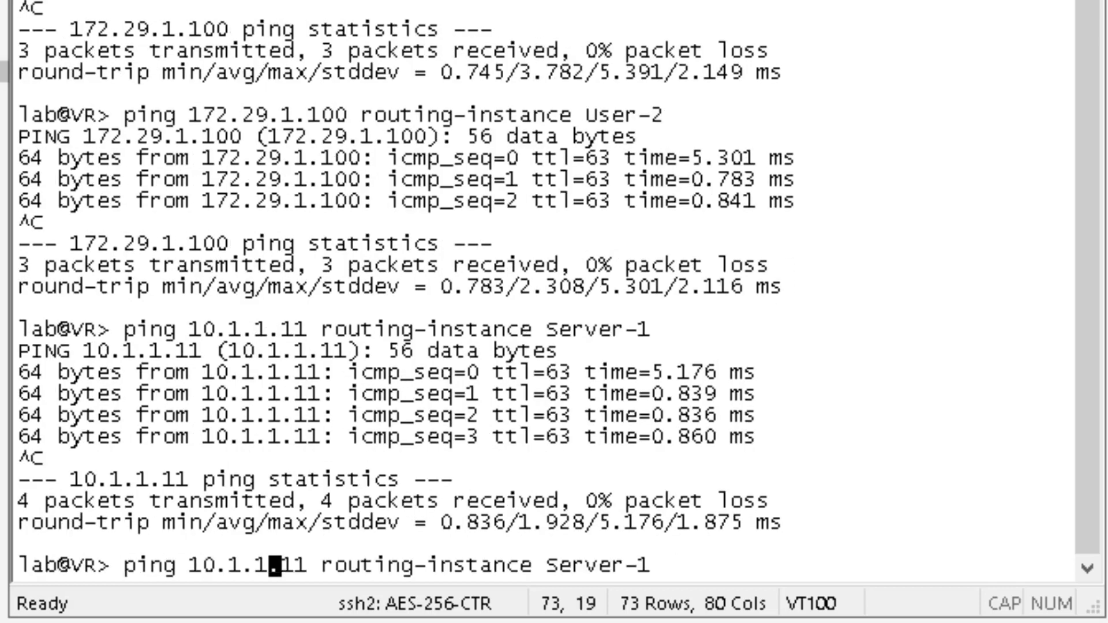
key("Right")
key("BackSpace")
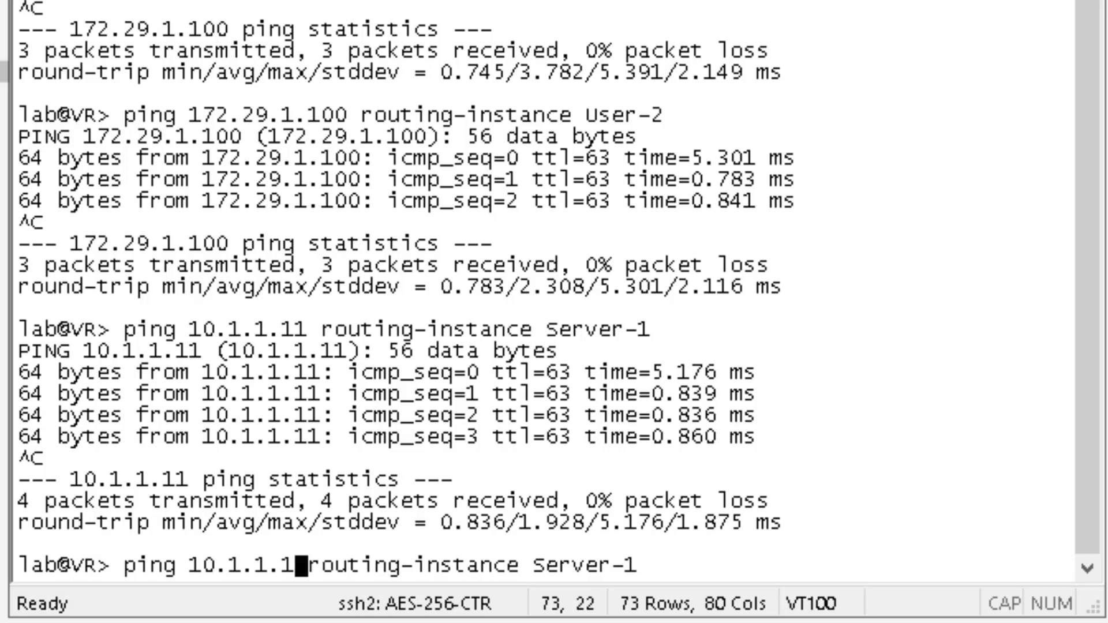
type("2")
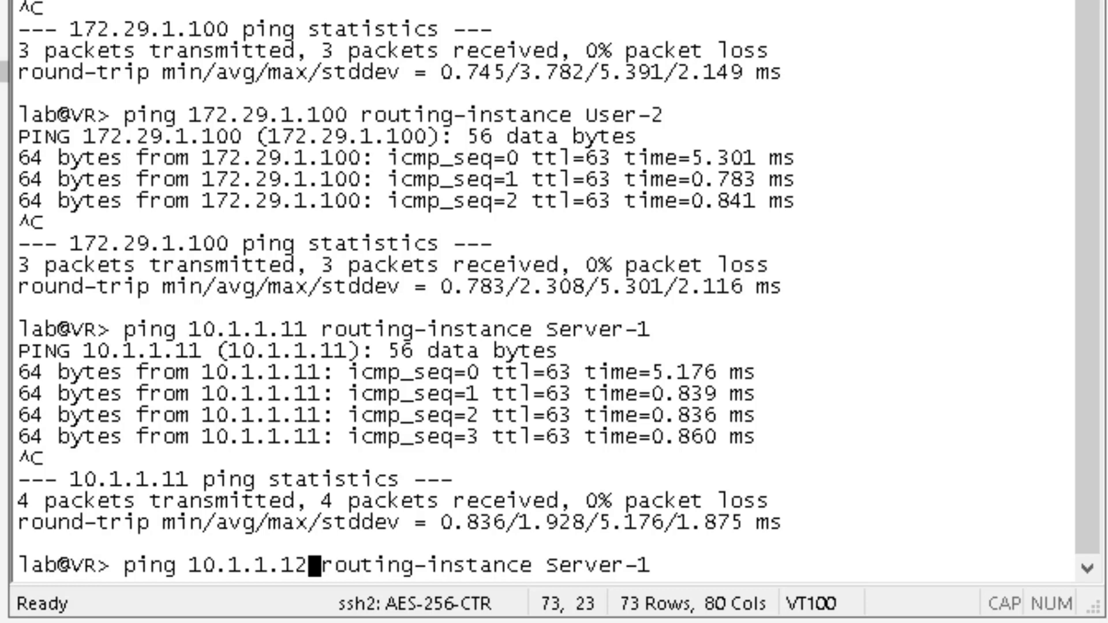
key("Return")
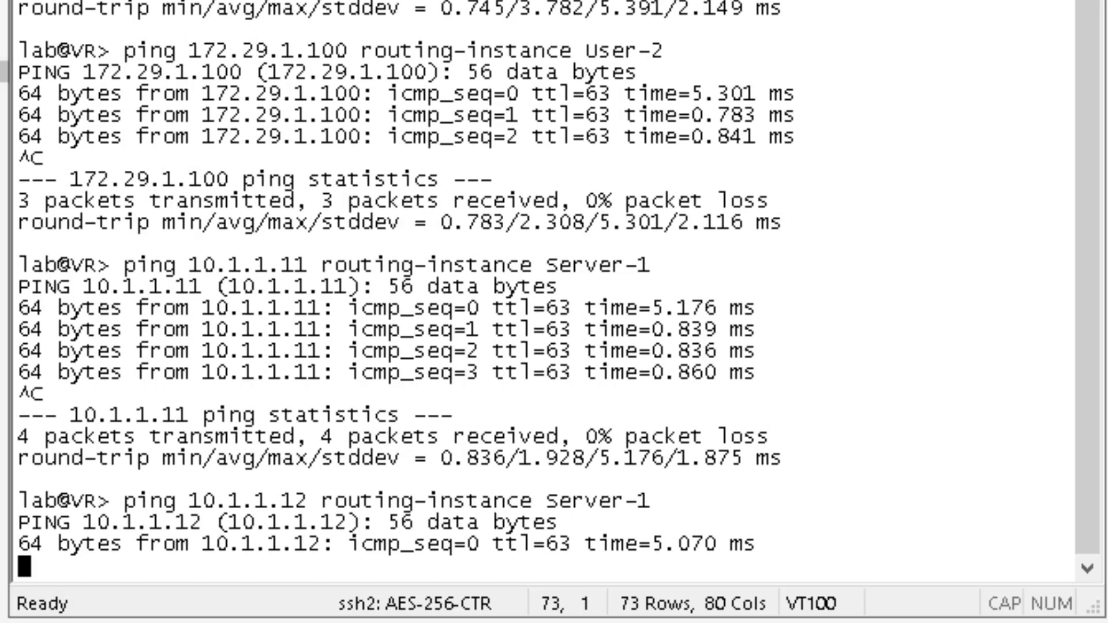
key("ctrl+c")
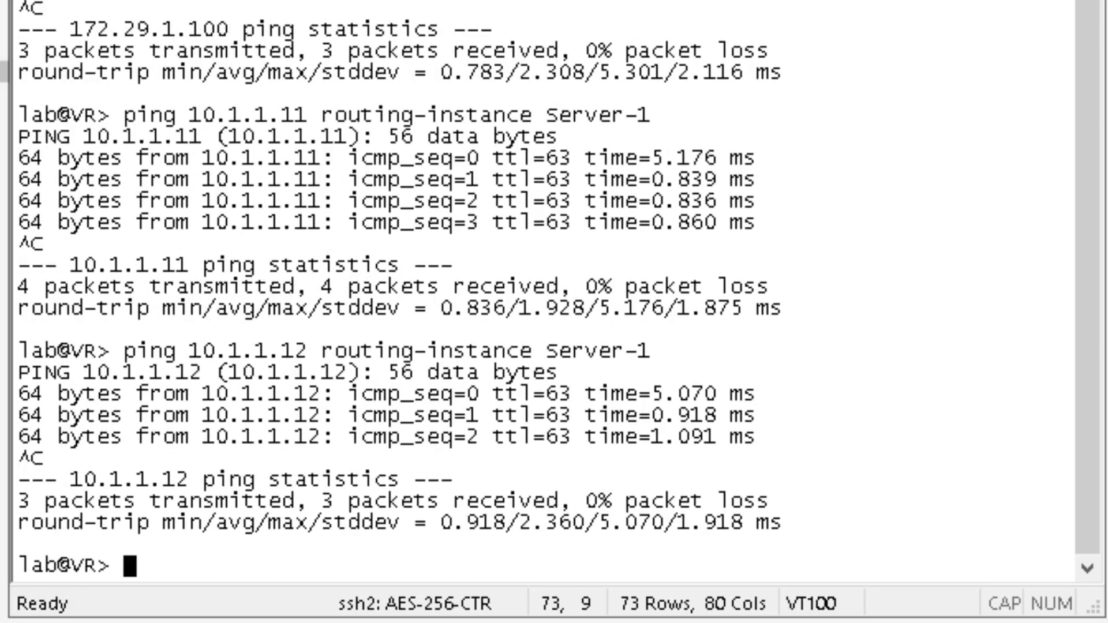